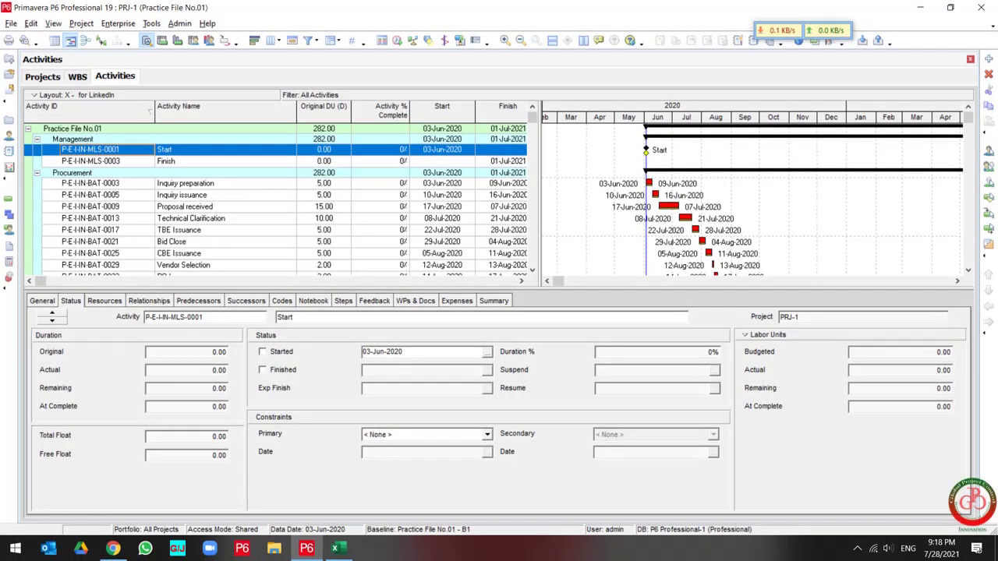
Open the Project menu to show the Assign Baselines and Maintain Baselines commands.
left_click(81, 23)
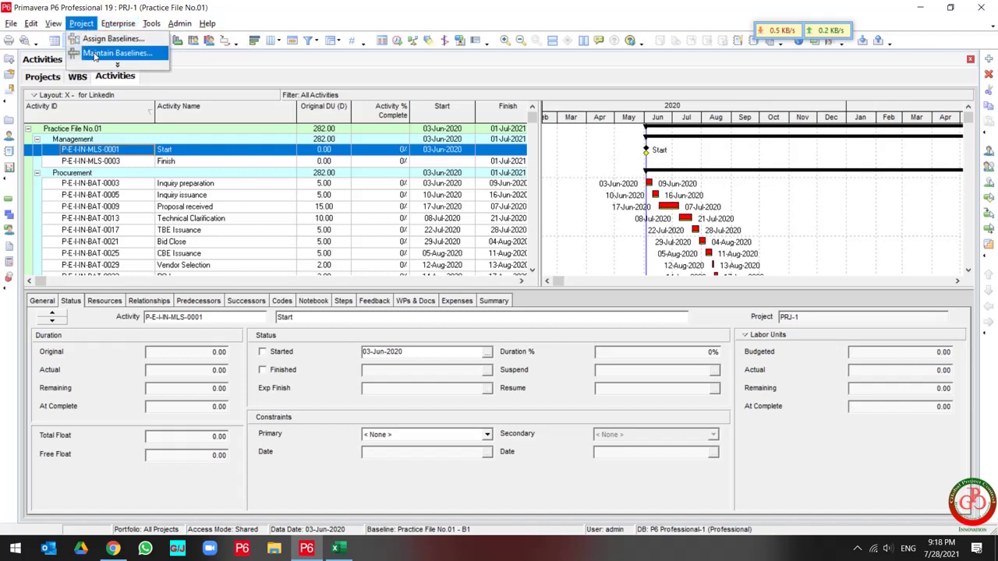
Review the baseline types available for Practice File No.01 - B1 in Maintain Baselines.
left_click(94, 54)
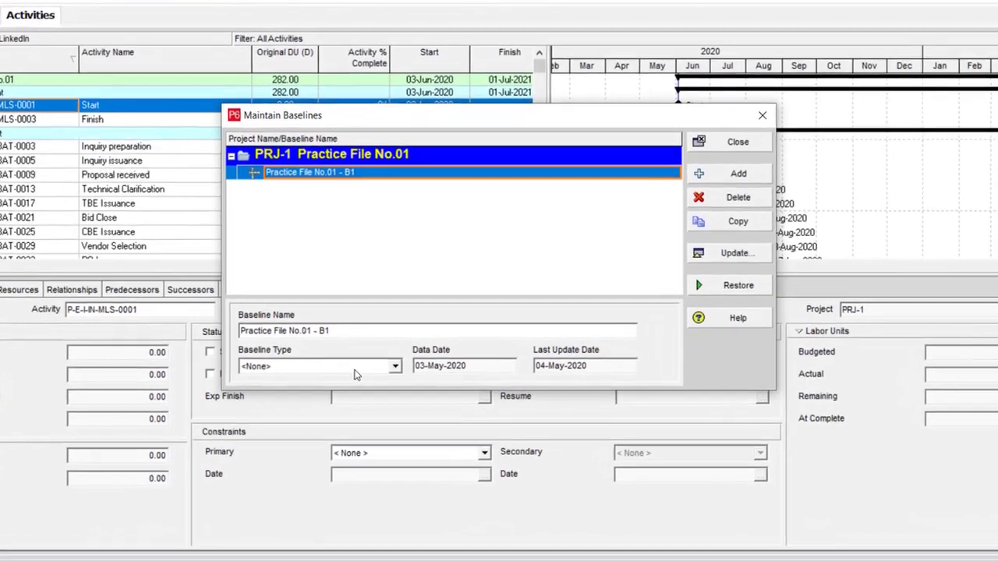
left_click(353, 367)
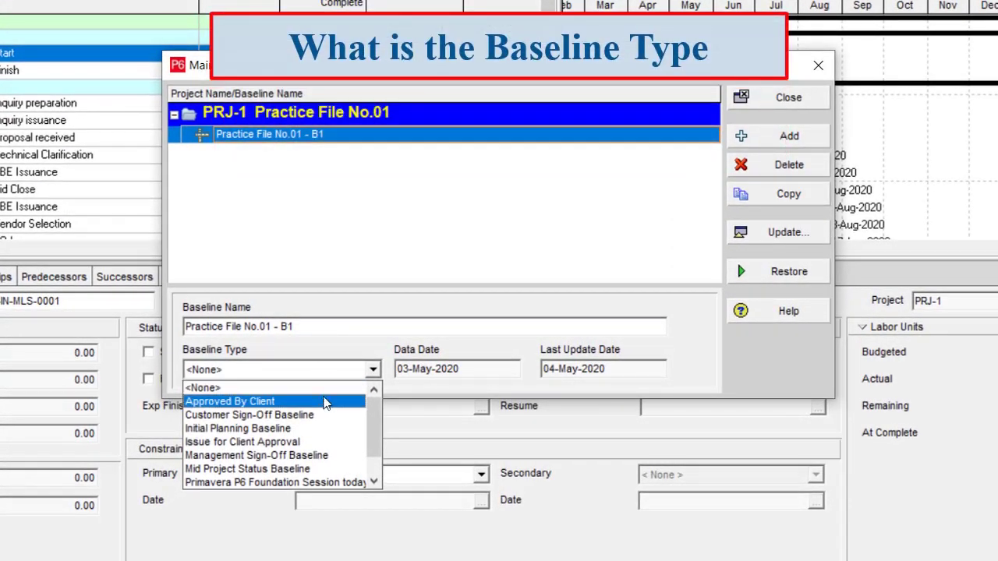
scroll(326, 407, "down", 2)
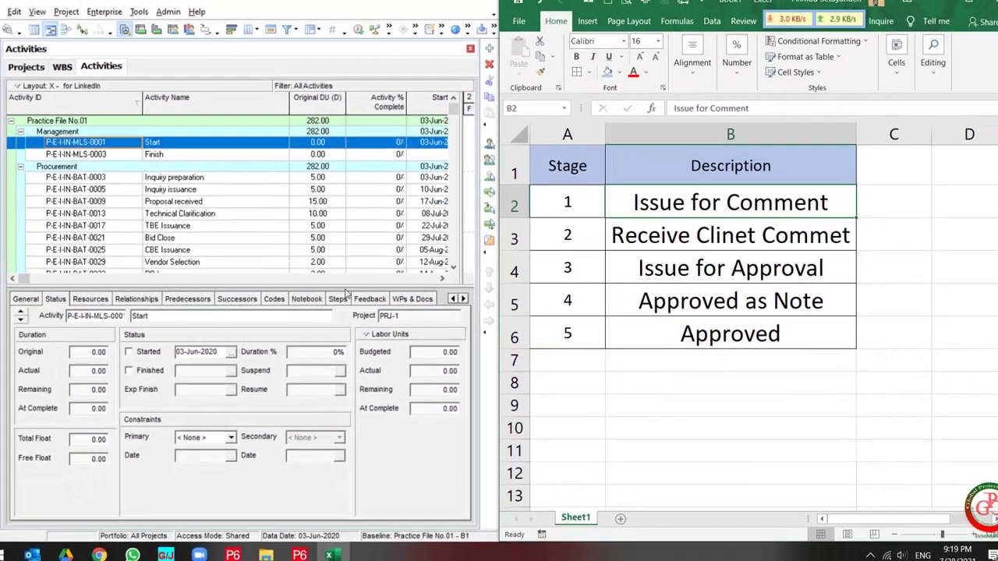
Enlarge the activity table and recheck B1's baseline type list, leaving the type at None.
left_click_drag(323, 277, 462, 331)
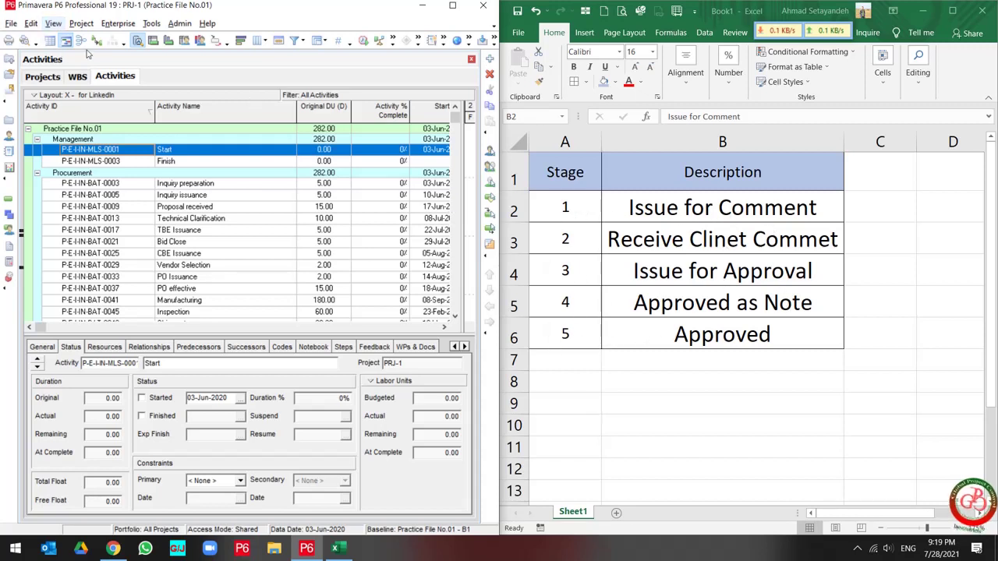
left_click(77, 25)
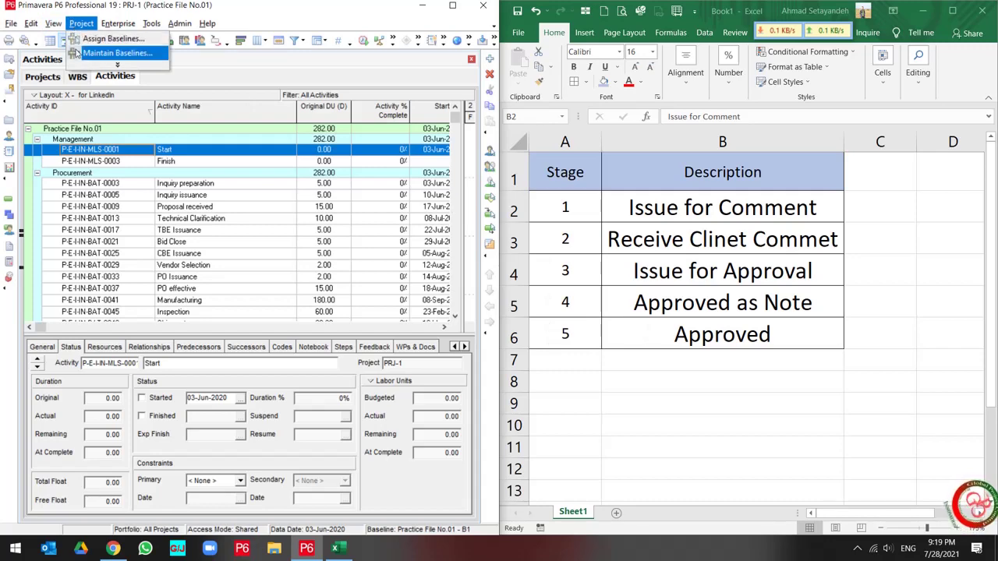
left_click(113, 52)
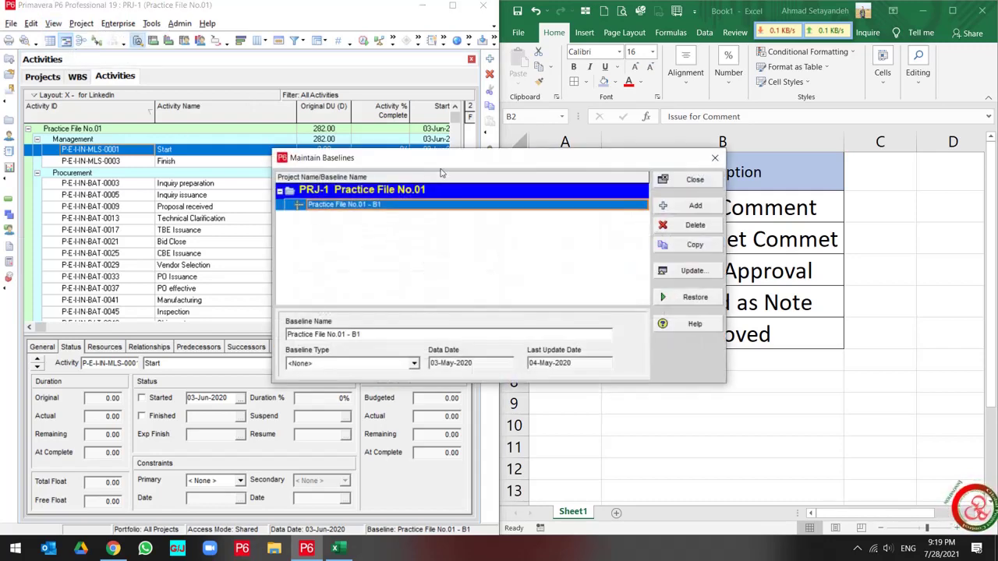
left_click_drag(418, 166, 187, 164)
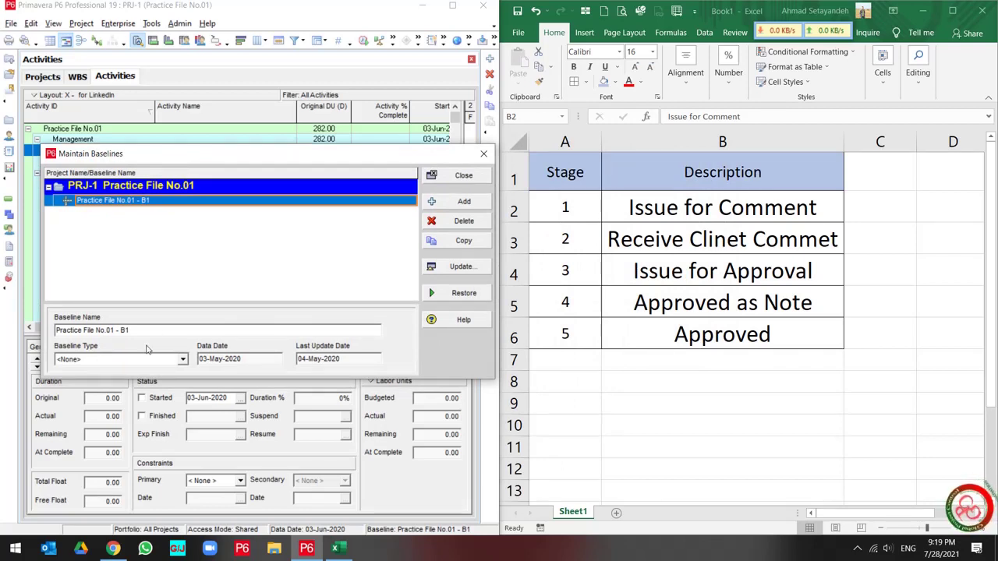
left_click(130, 362)
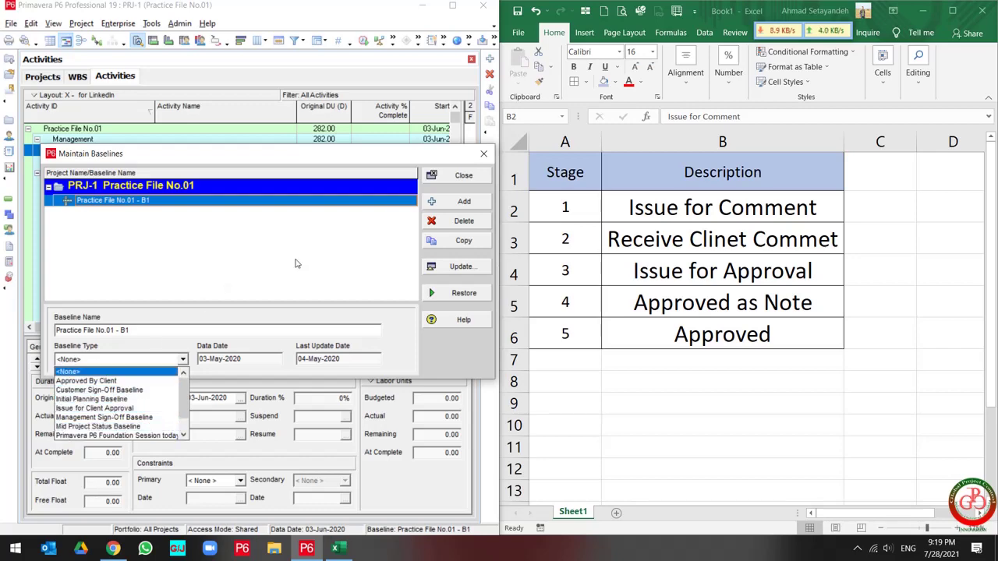
key("Escape")
key("Escape")
left_click(178, 24)
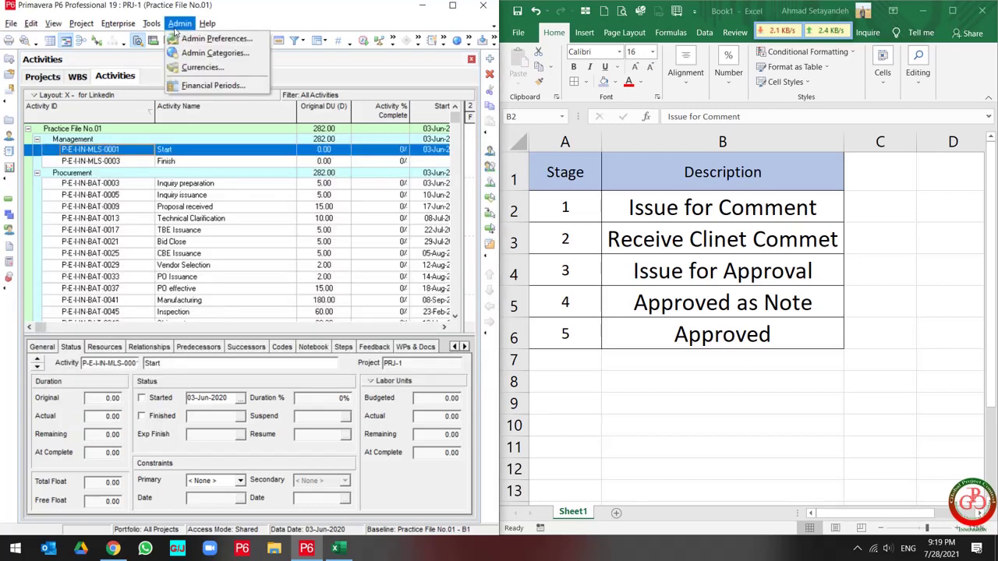
Delete the 'Primavera P6 Foundation Session today' type from the Baseline Types admin category.
left_click(215, 53)
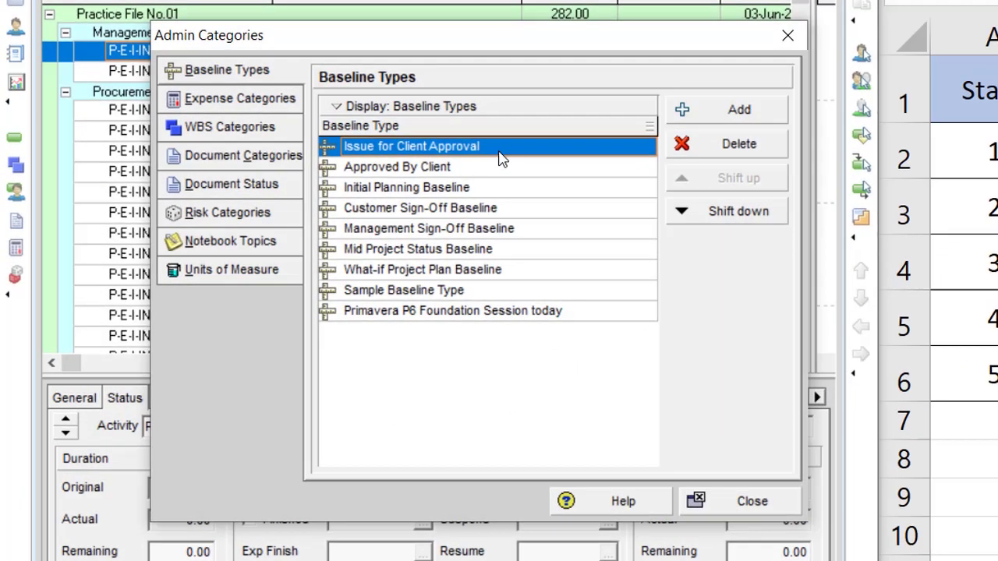
left_click(341, 189)
left_click(480, 166)
left_click(475, 207)
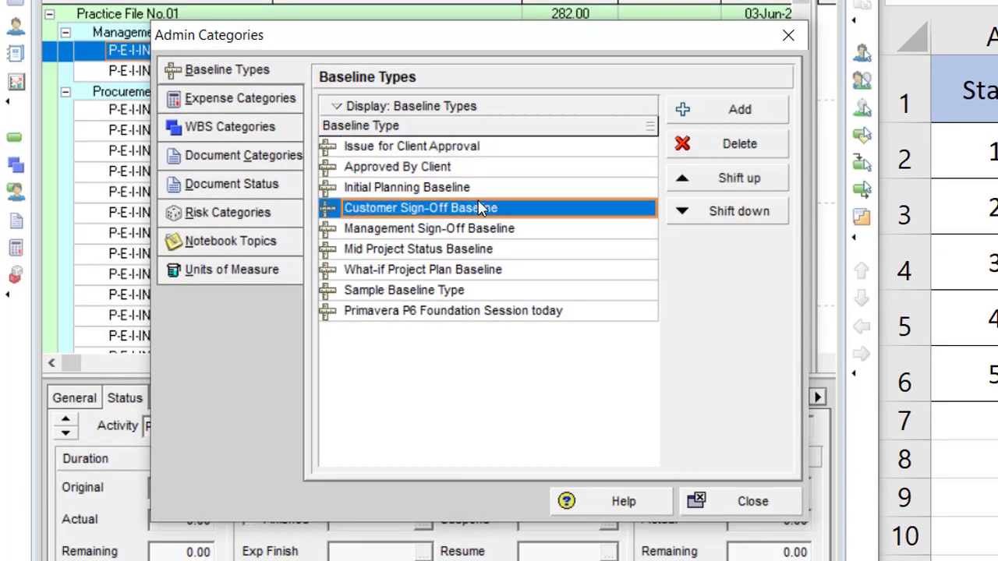
left_click(479, 228)
left_click(481, 267)
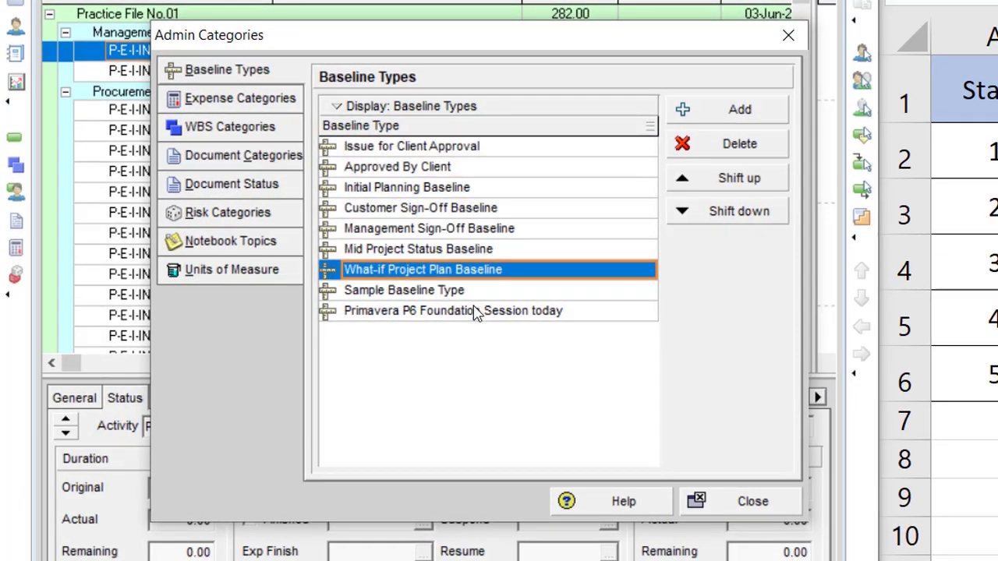
left_click(477, 310)
left_click(729, 145)
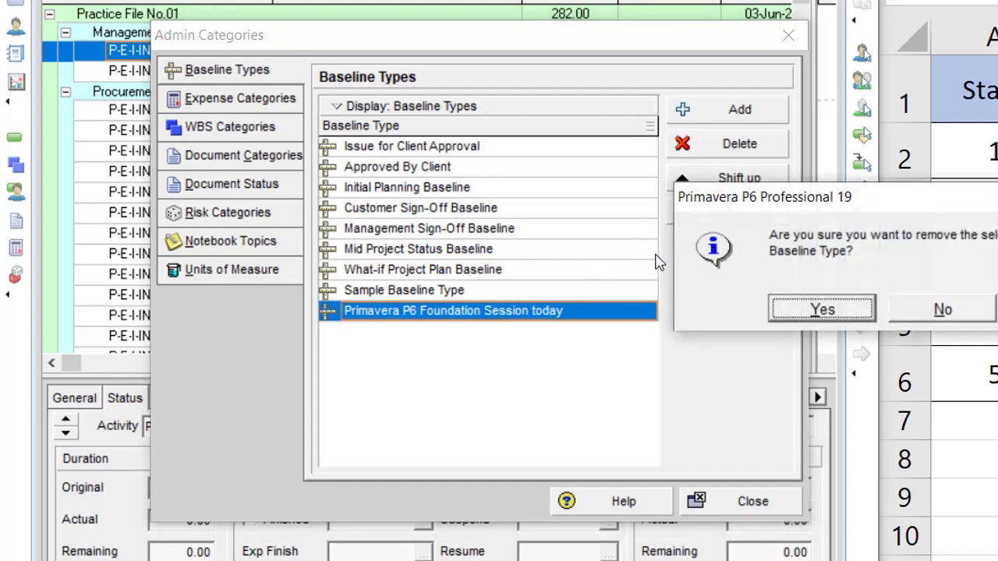
left_click(814, 310)
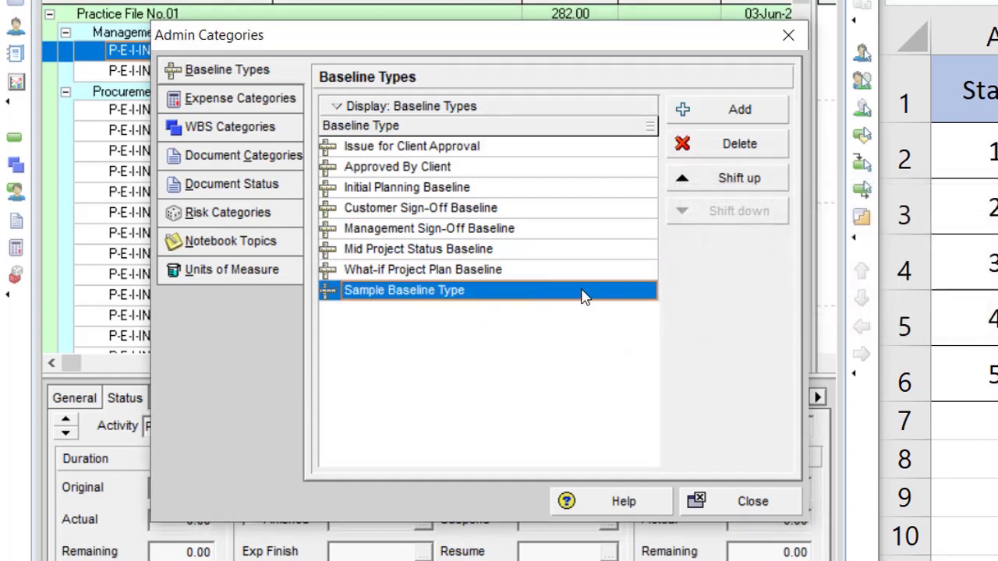
left_click(967, 152)
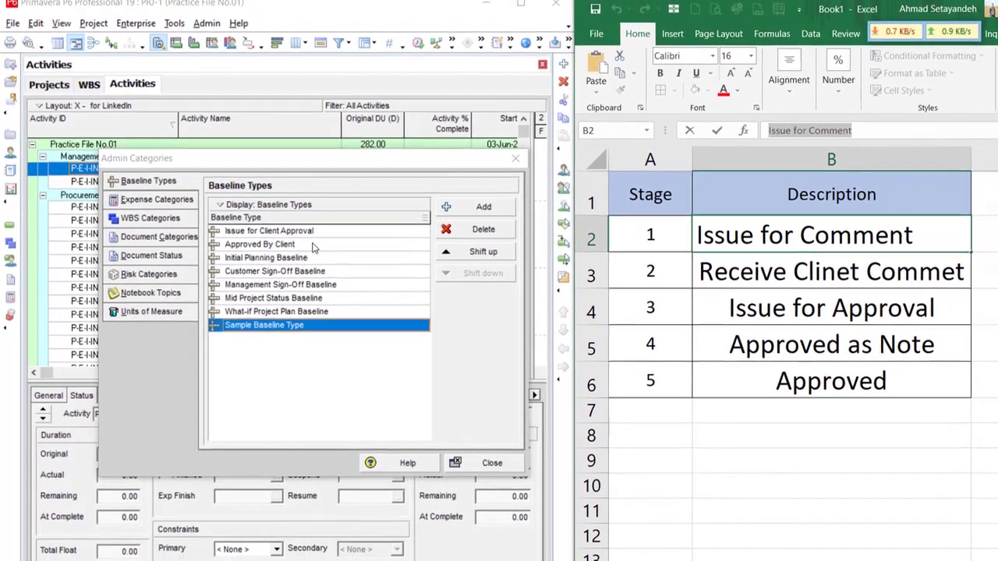
Rename two baseline types to the sheet's stages 'Issue for Comment' and 'Receive Clinet Commet'.
left_click(414, 195)
left_click(331, 237)
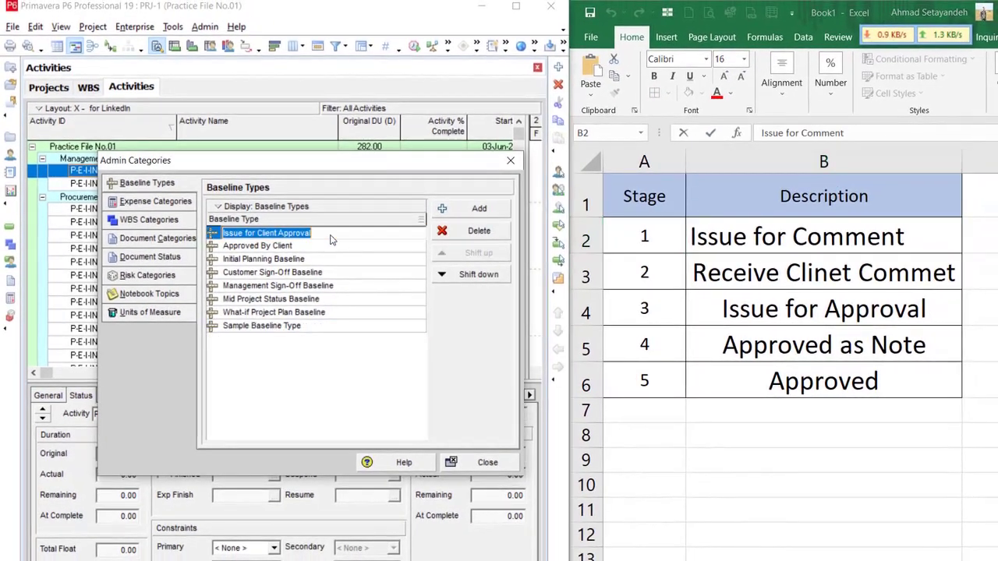
type("Issue for Comment")
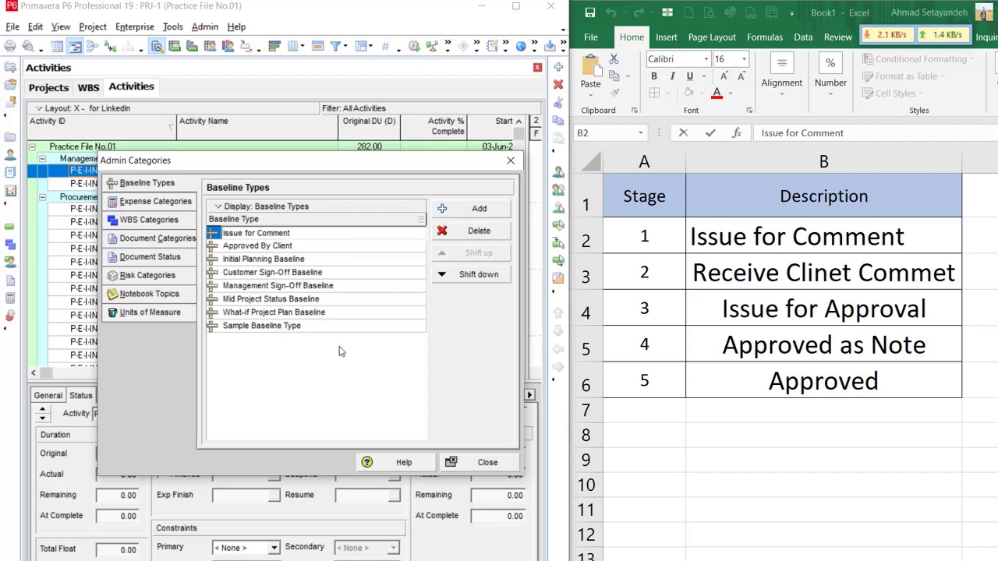
key("Return")
left_click(824, 251)
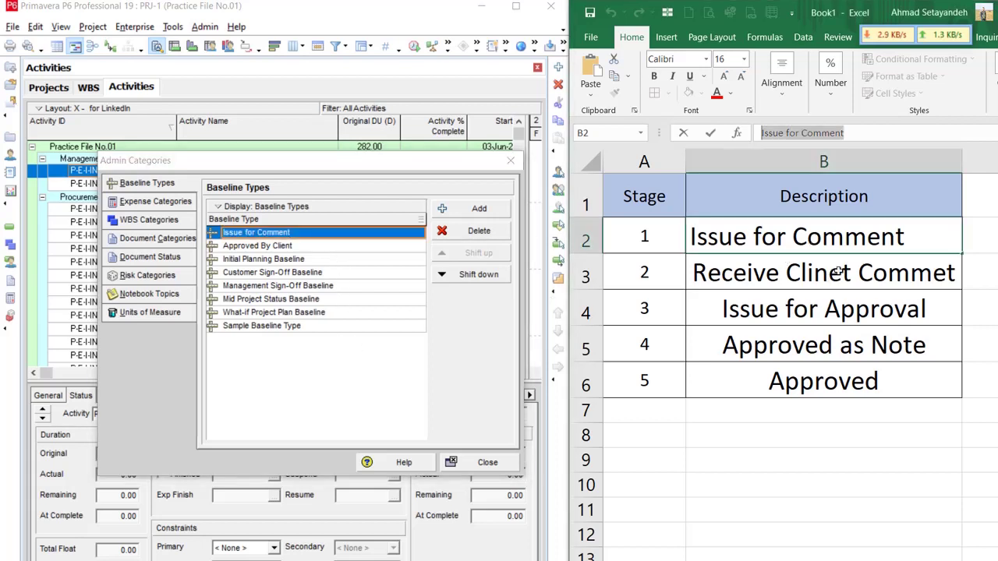
key("Return")
left_click_drag(882, 133, 725, 132)
key("ctrl+c")
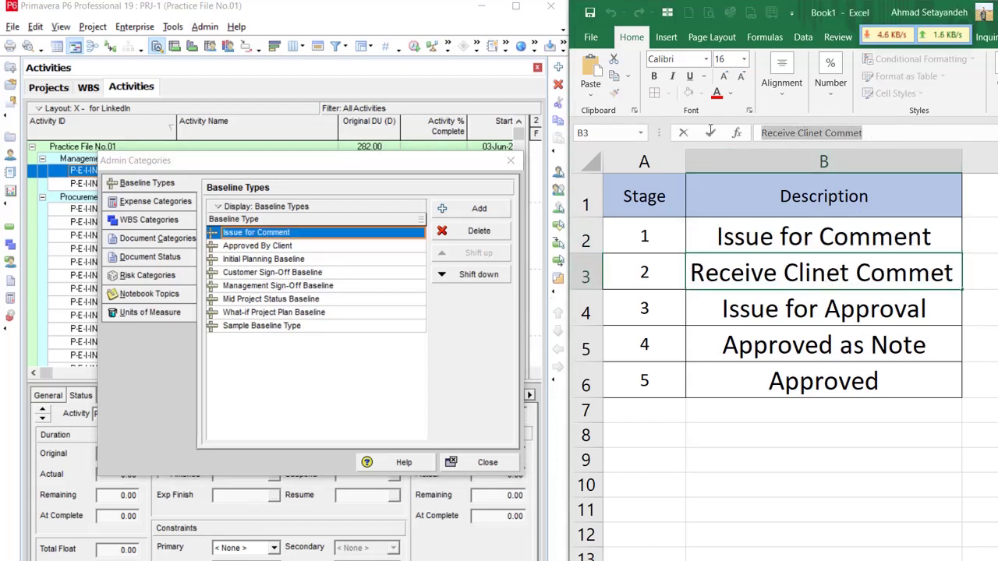
left_click(297, 247)
left_click(296, 246)
key("ctrl+v")
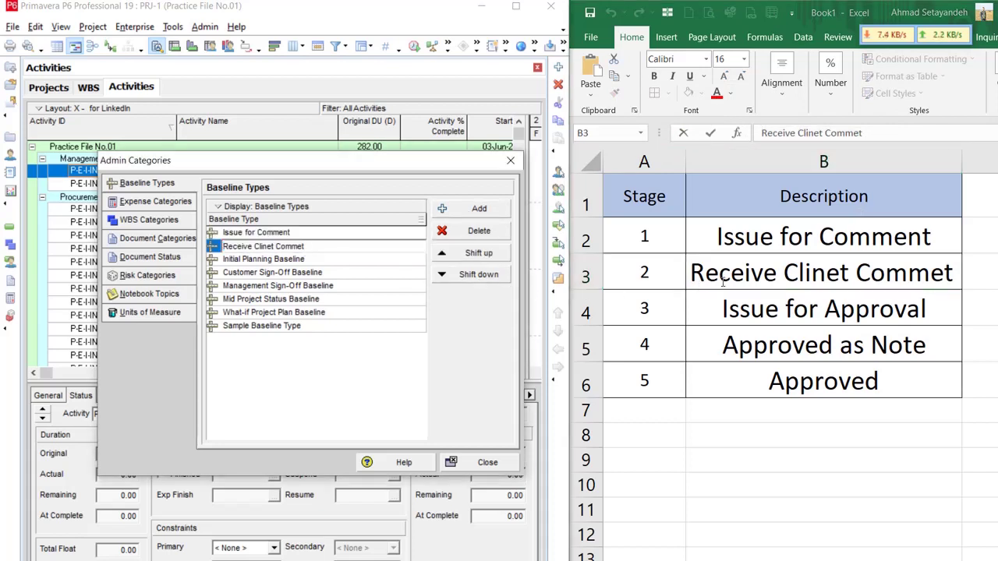
Rename Initial Planning and Customer Sign-Off baselines to 'Issue for Approval' and 'Approved as Note'.
left_click(836, 303)
left_click(836, 302)
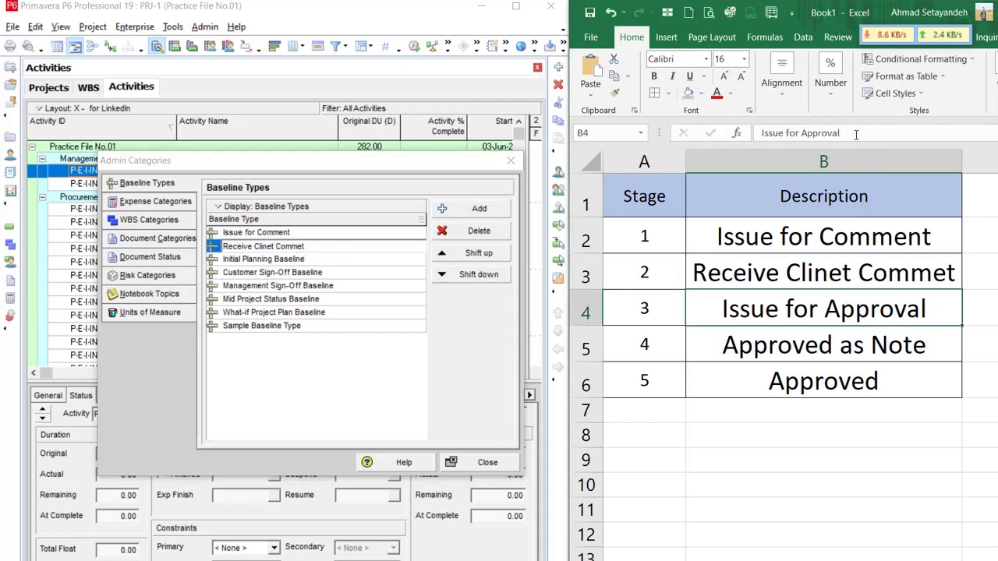
left_click_drag(840, 133, 796, 132)
left_click(315, 261)
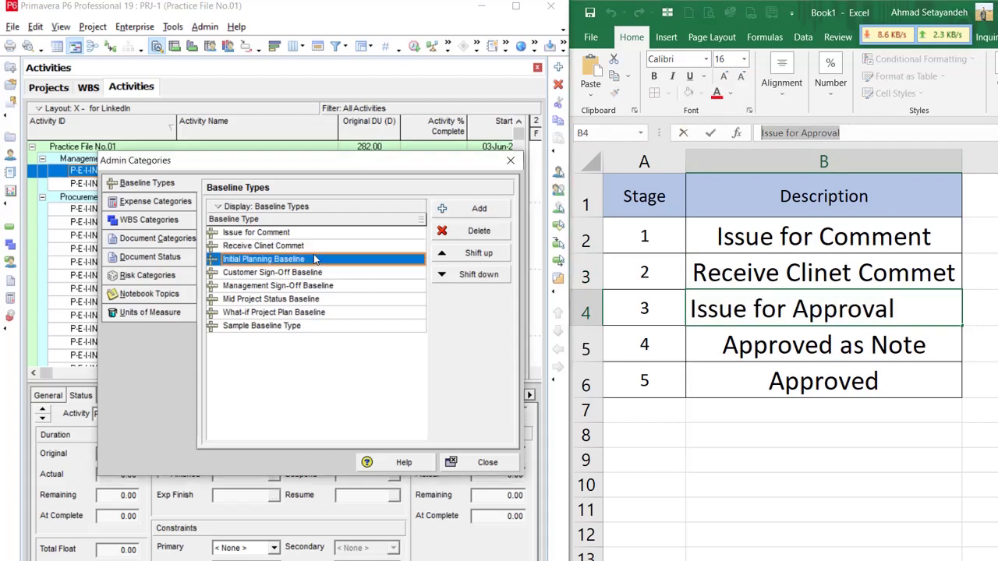
type("Issue for Approval")
left_click(898, 312)
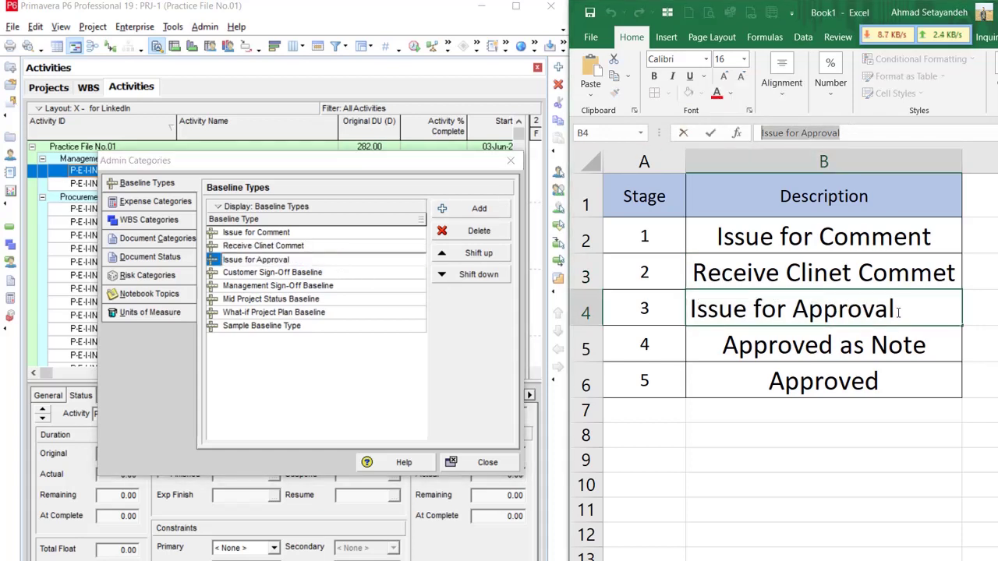
double_click(936, 345)
left_click_drag(935, 345, 658, 343)
key("ctrl+c")
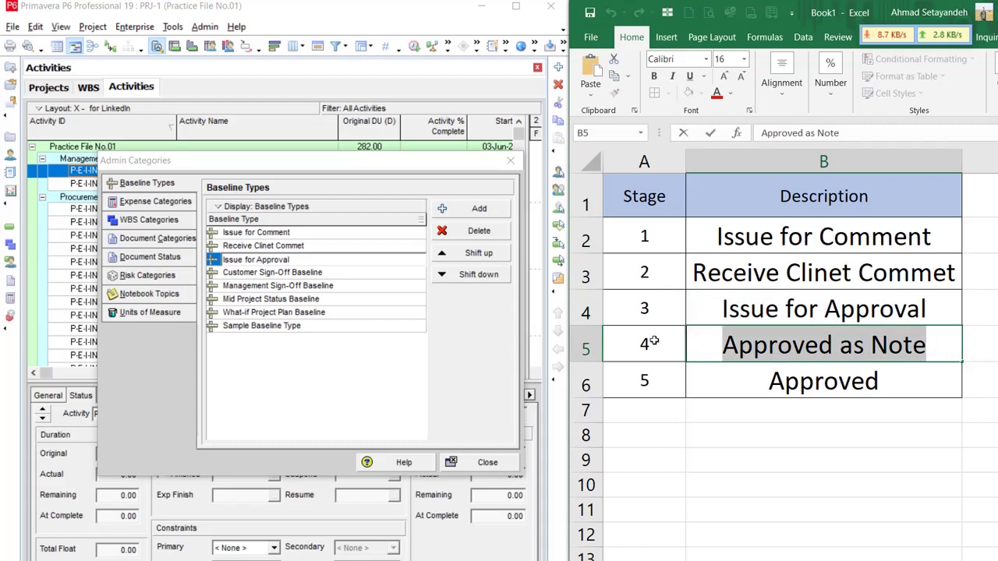
left_click(353, 273)
left_click(353, 273)
key("ctrl+v")
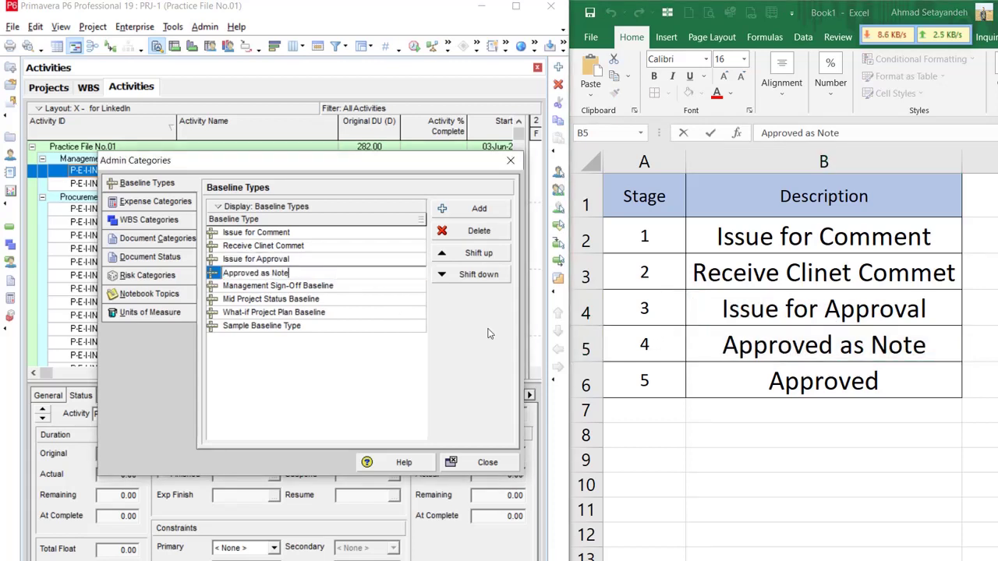
Rename Management Sign-Off Baseline to 'Approved by Client' and close Admin Categories.
left_click(770, 382)
double_click(893, 382)
left_click_drag(893, 383, 687, 381)
key("ctrl+c")
left_click(348, 287)
left_click(348, 287)
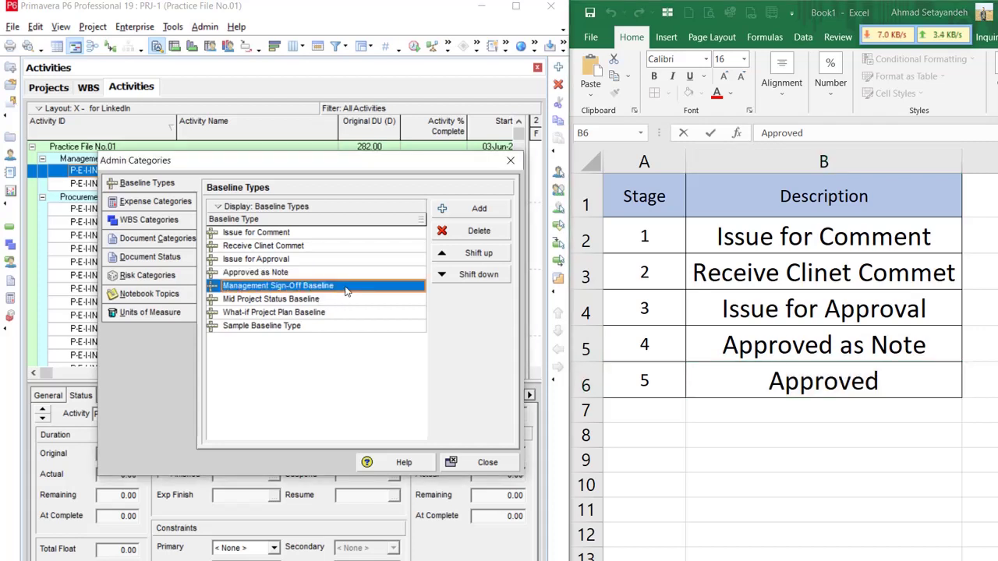
key("ctrl+v")
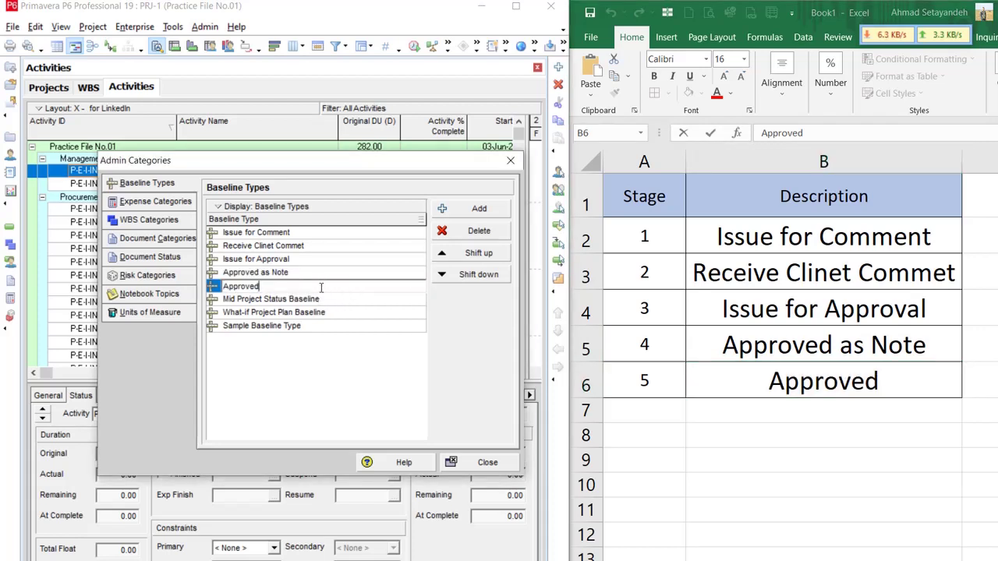
type("by Client")
key("Return")
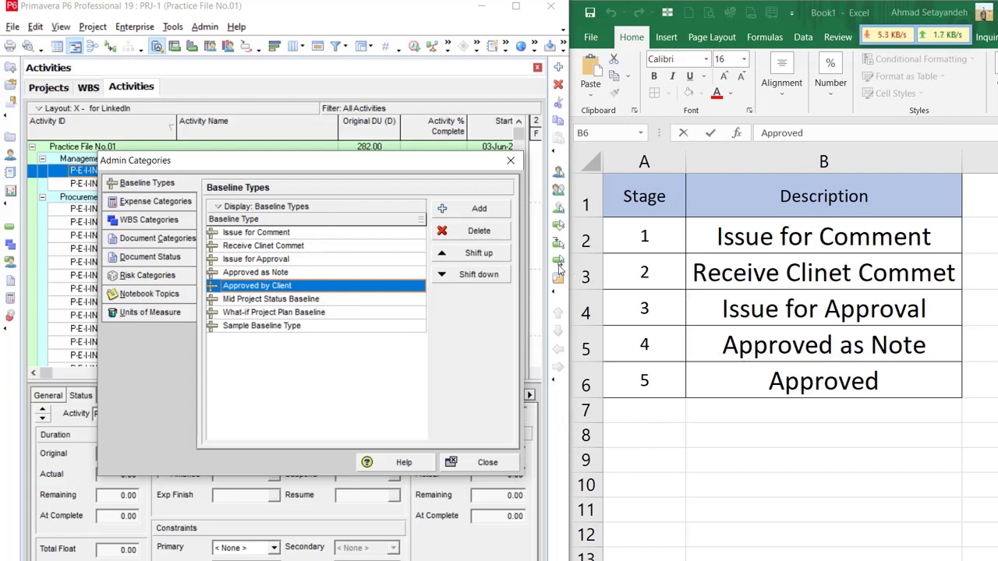
left_click(484, 462)
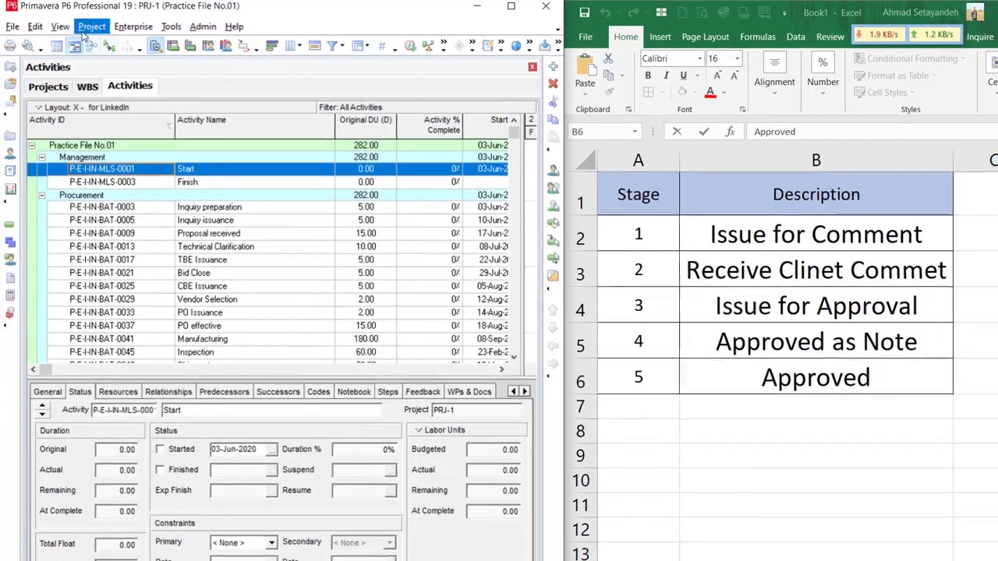
Set baseline Practice File No.01 - B1's type to Issue for Comment in Maintain Baselines.
left_click(91, 26)
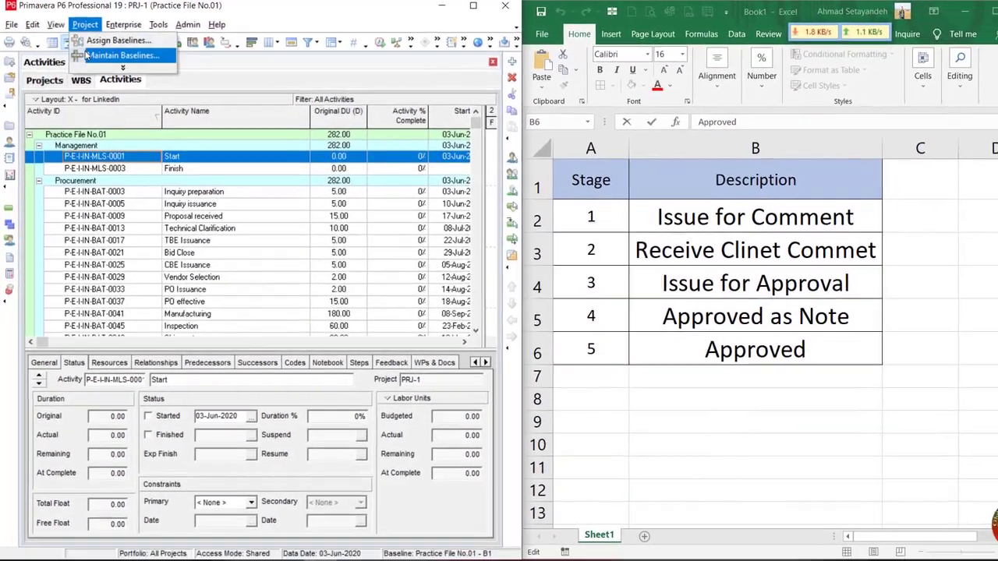
left_click(122, 55)
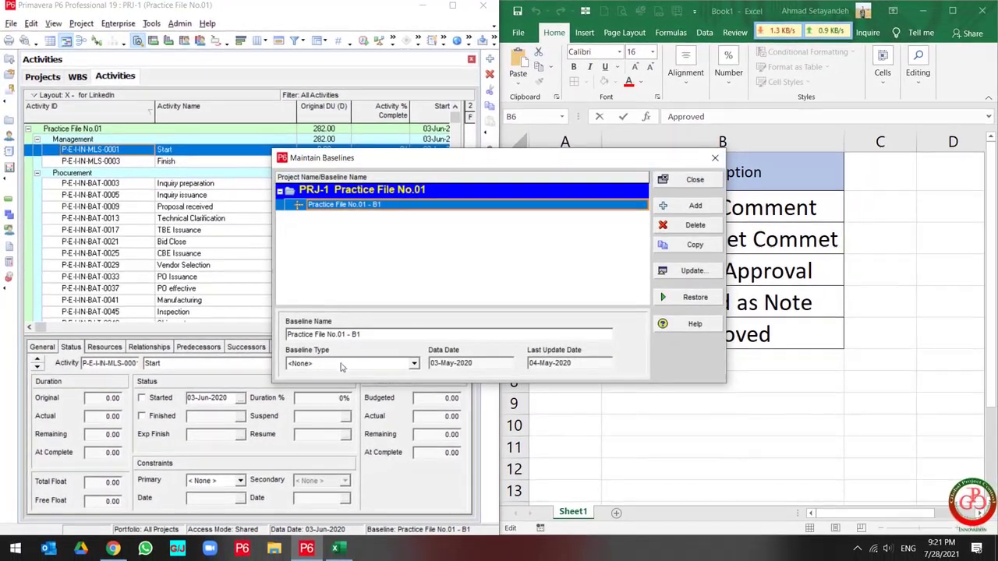
left_click(340, 363)
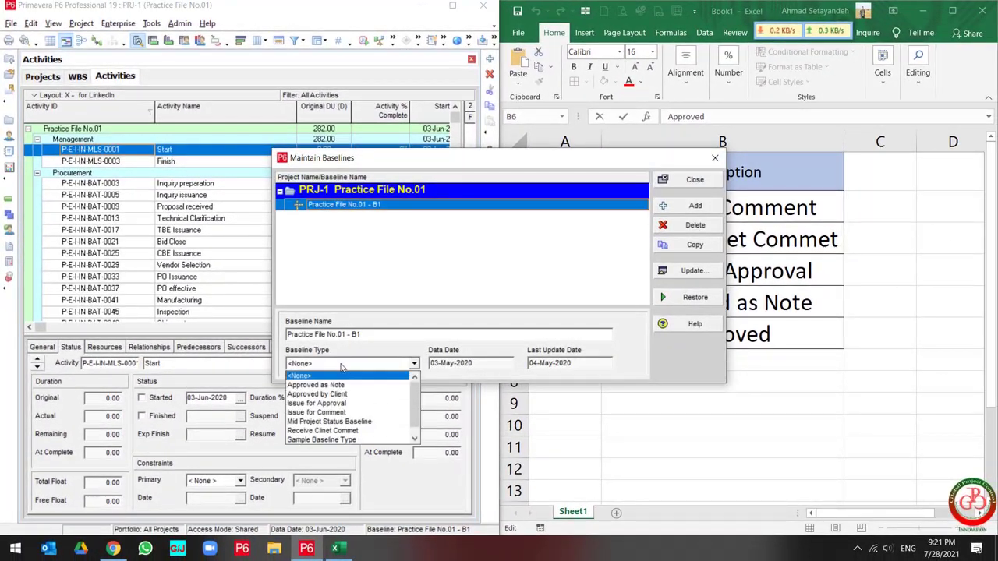
left_click(326, 413)
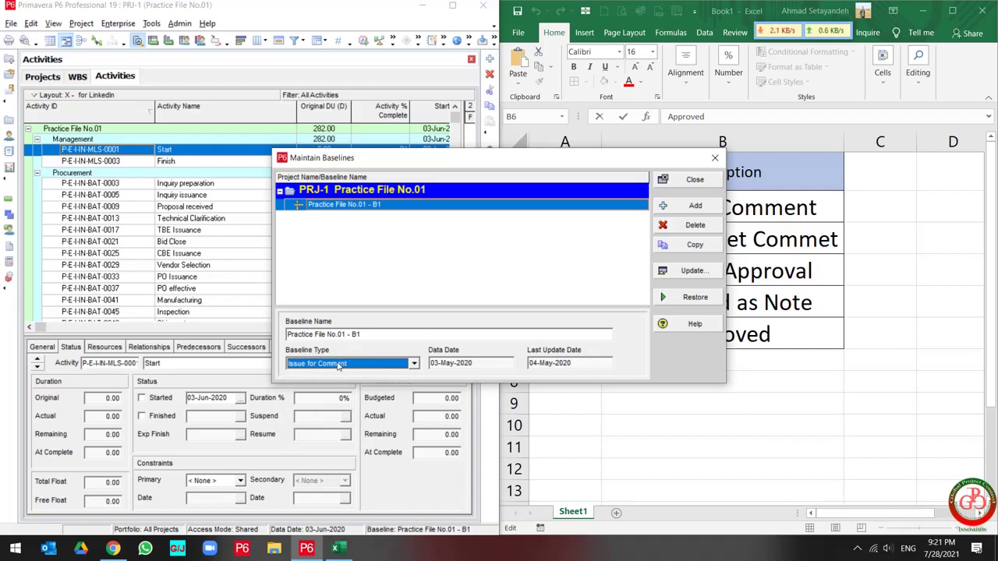
left_click(691, 180)
left_click(179, 23)
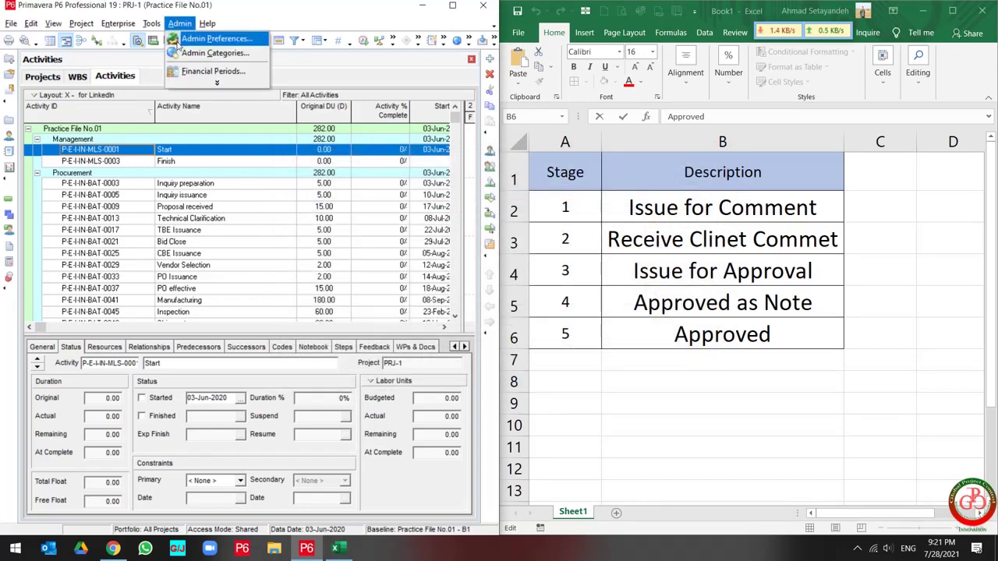
Prefix 'Issue for Comment' with '01 -' and 'Receive Clinet Commet' with '02 -'.
left_click(210, 53)
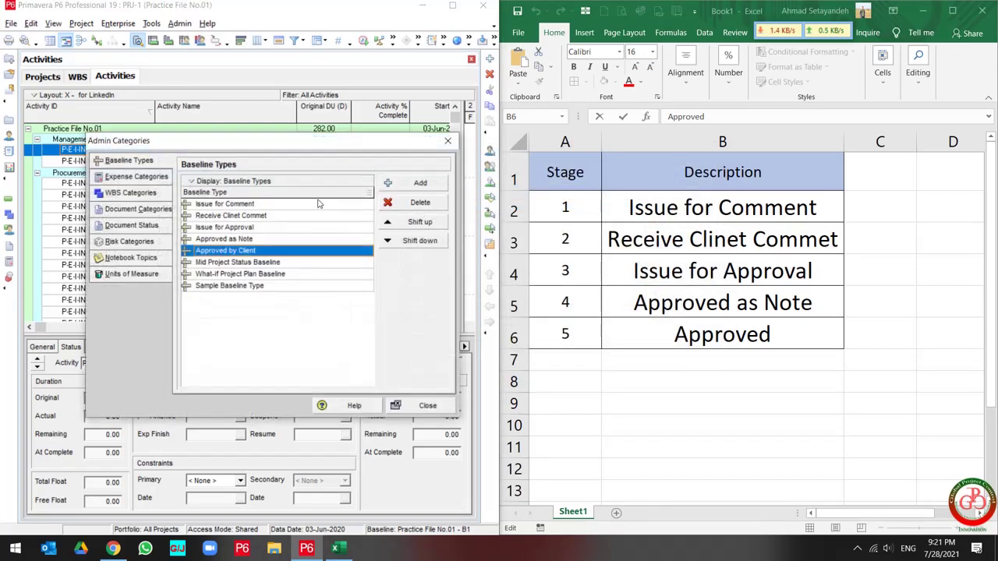
left_click(272, 204)
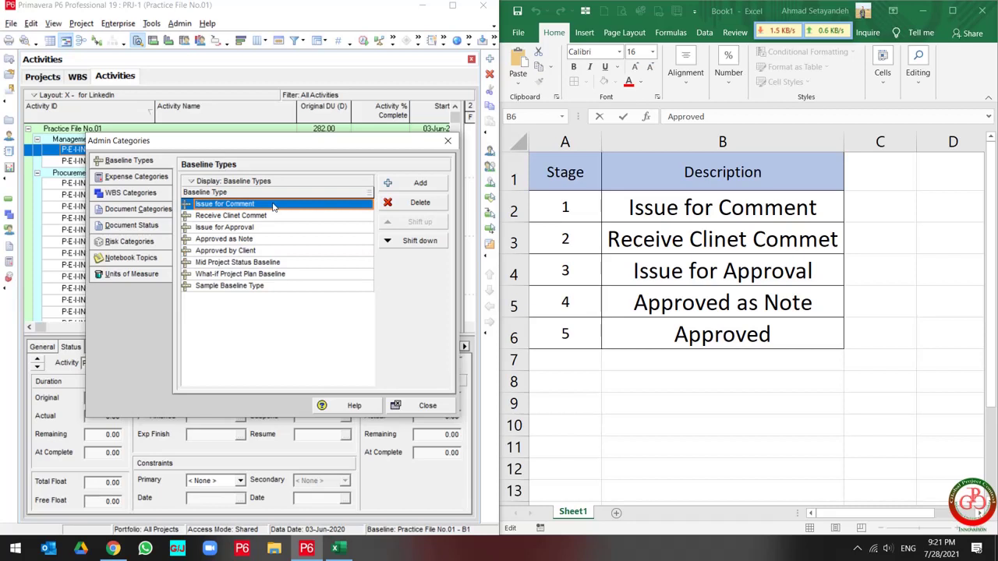
left_click(272, 205)
left_click(273, 204)
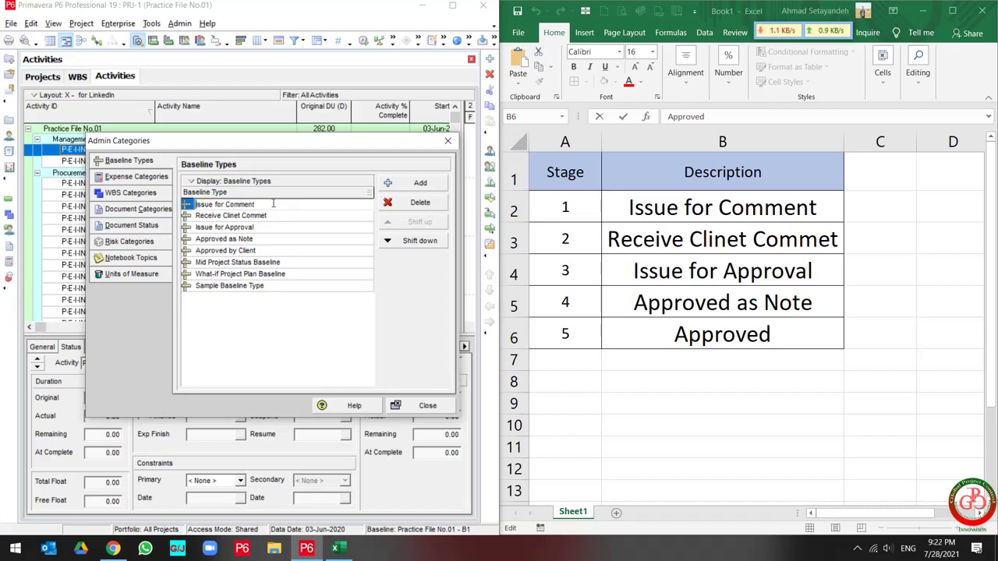
key("Home")
type("01 -")
left_click(275, 216)
key("Home")
type("02 -")
key("Return")
Prefix Issue for Approval, Approved as Note and Approved by Client with '03 -', '04 -', '05 -'.
key("Down")
key("F2")
key("Home")
type("03 -")
key("Return")
key("Down")
key("F2")
key("Home")
type("04 -")
key("Return")
key("Down")
key("F2")
key("Home")
type("05 -")
key("Return")
key("Down")
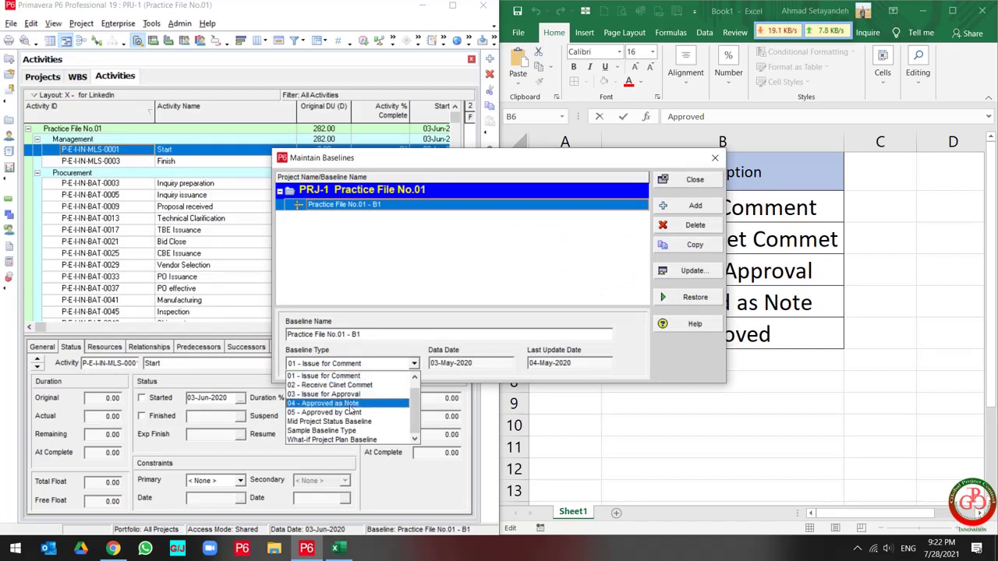
Set B1's baseline type to 03 - Issue for Approval and close Maintain Baselines.
left_click(354, 396)
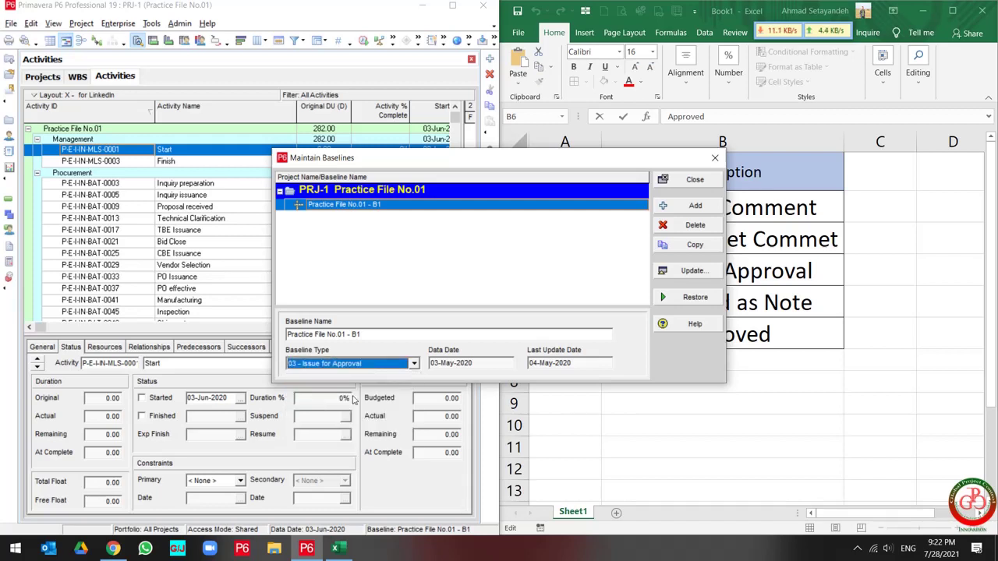
left_click(689, 180)
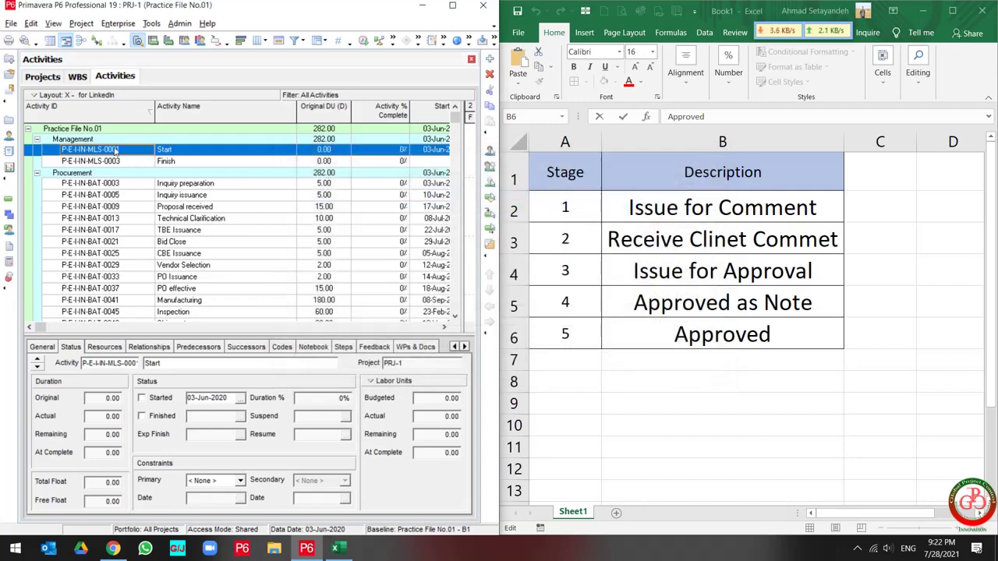
Open Assign Baselines from the Project menu and cancel without changes.
left_click(81, 24)
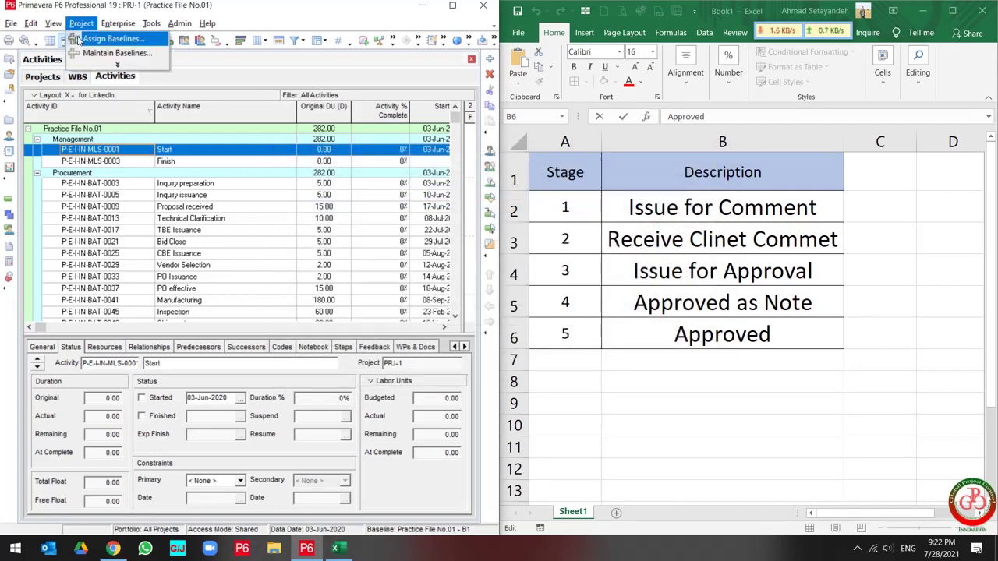
left_click(78, 39)
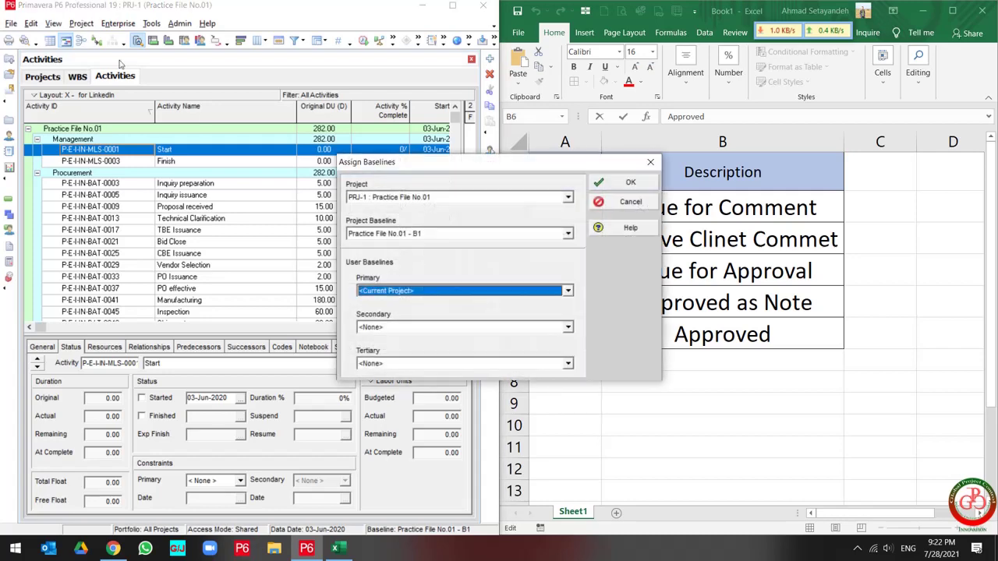
left_click(630, 202)
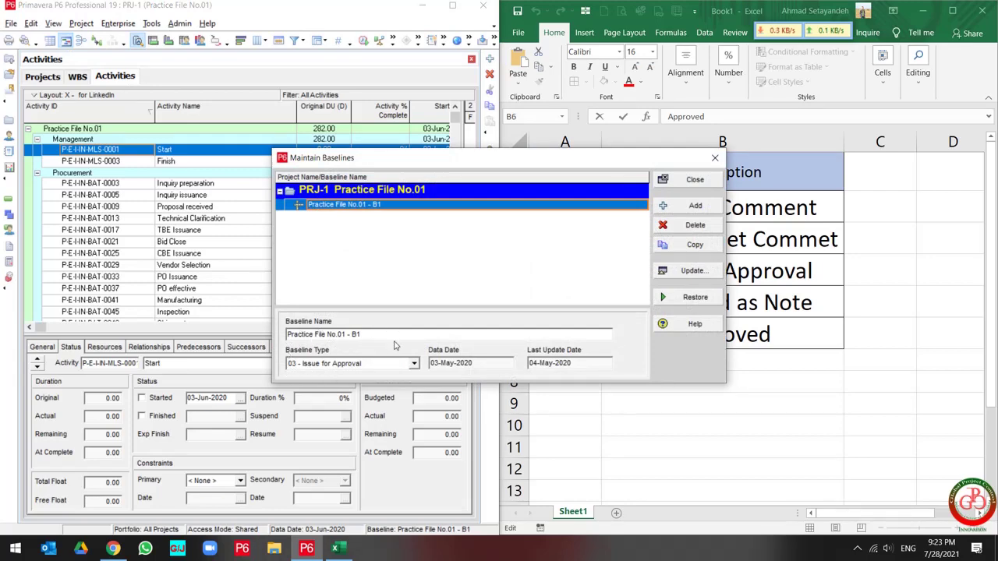
Close Maintain Baselines and open Assign Baselines, with B1 as project baseline.
left_click(695, 180)
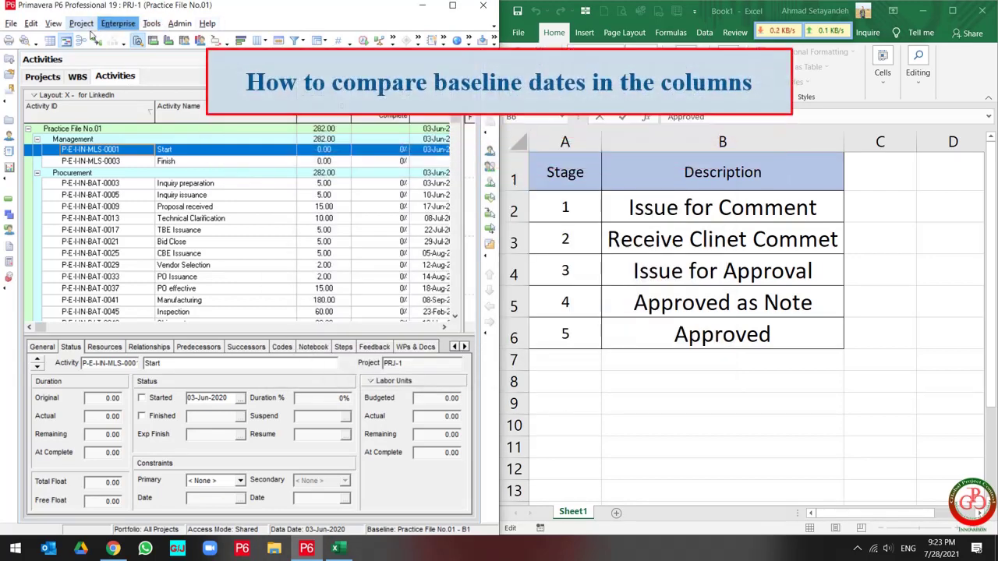
left_click(81, 23)
left_click(109, 38)
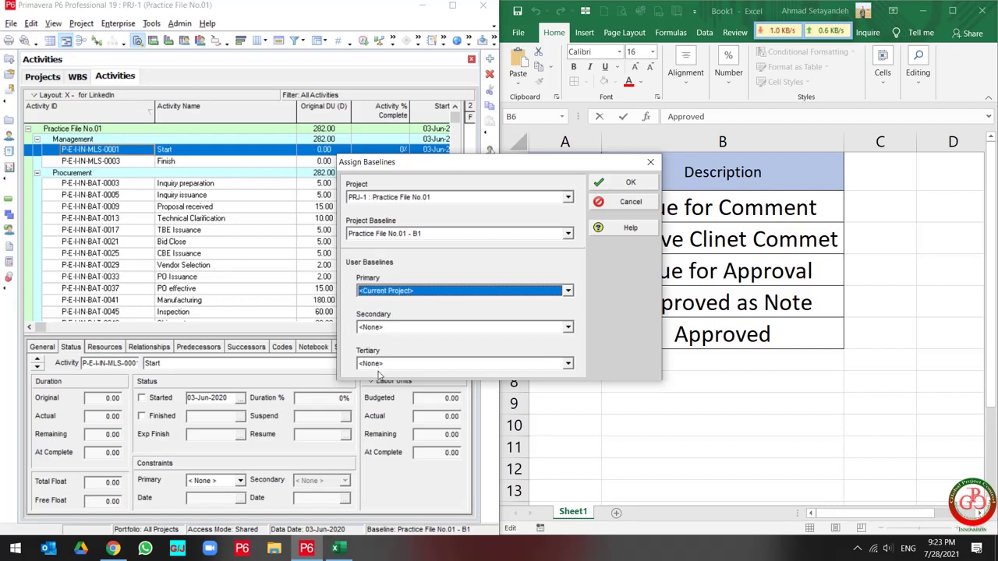
Confirm the baseline assignments, then look at the BL Project Late Finish and Late Start date columns.
left_click(627, 182)
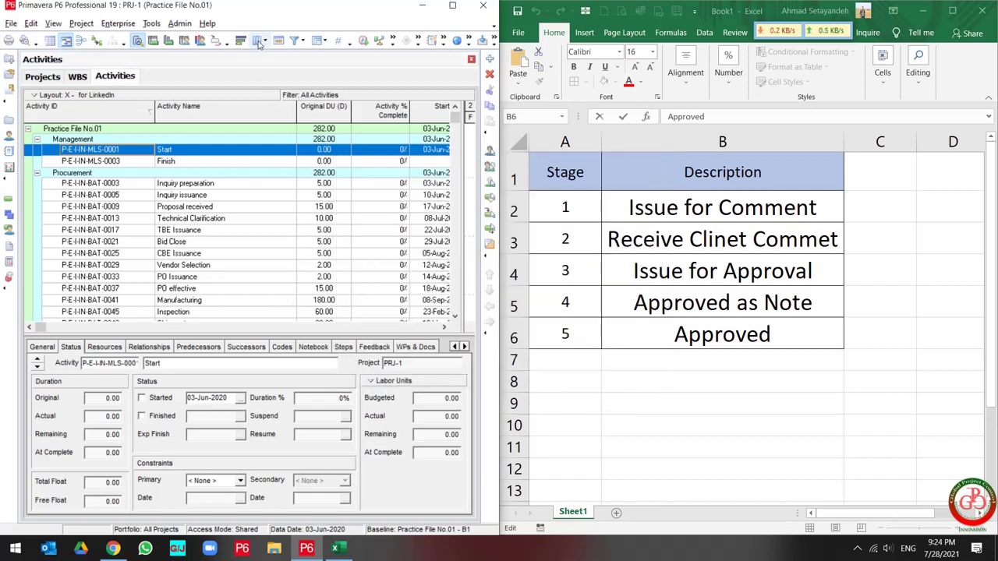
left_click(258, 40)
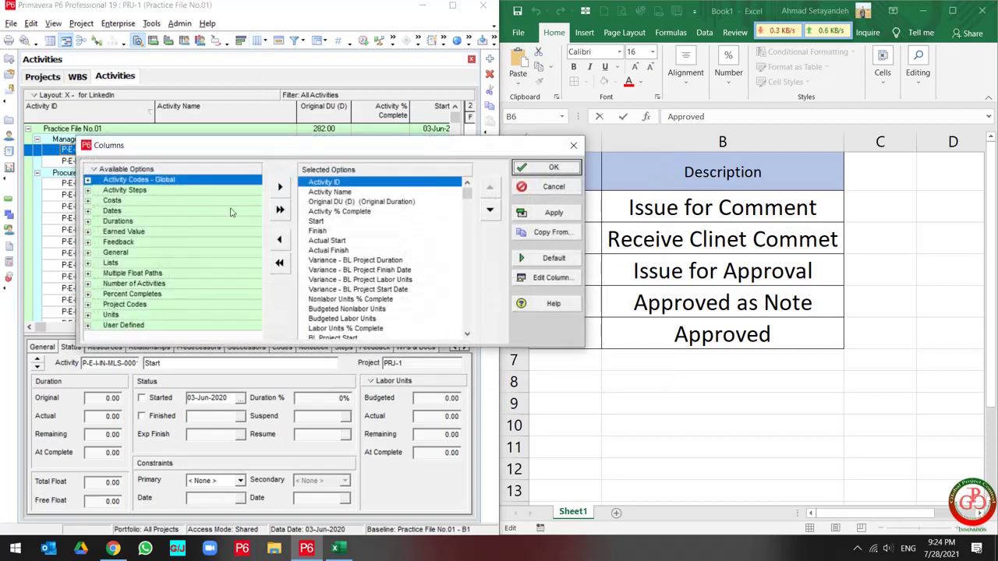
double_click(135, 211)
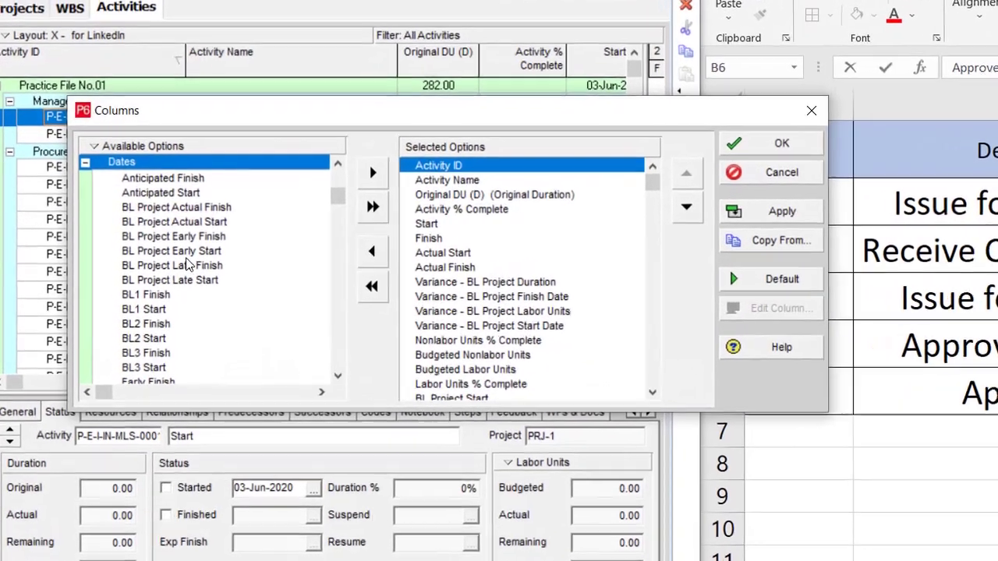
left_click(188, 266)
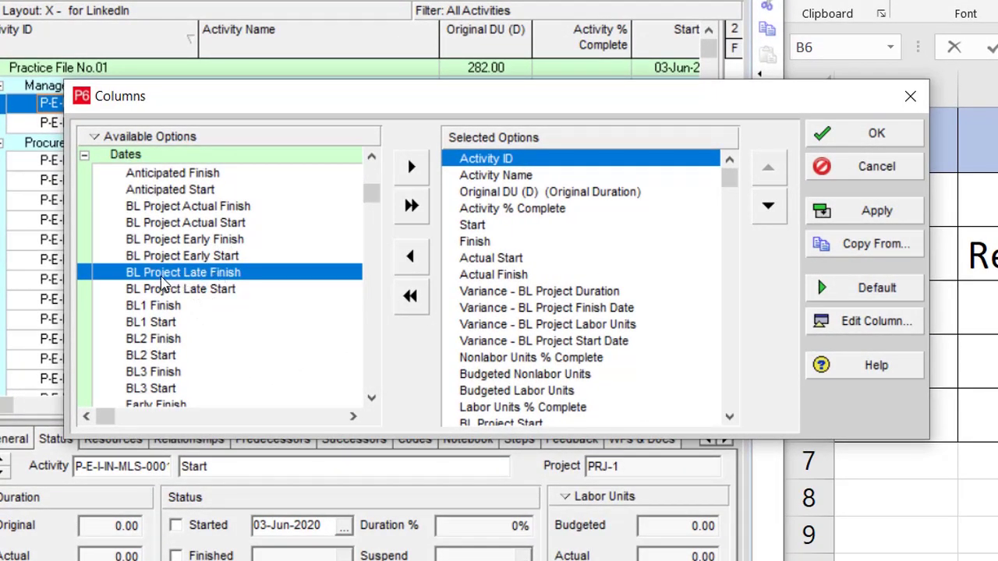
left_click(201, 290)
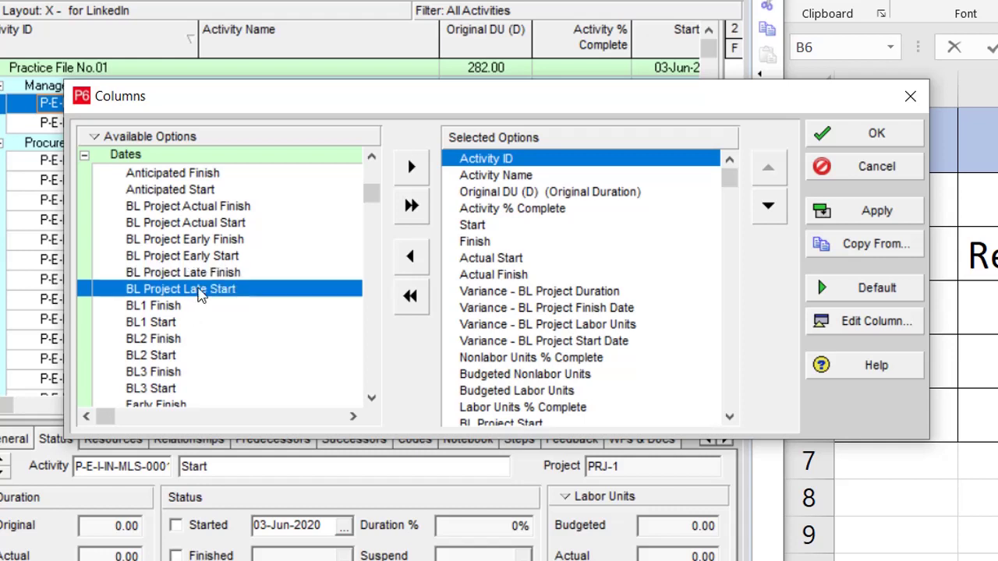
Select Variance - BL Project Start Date, Budgeted Nonlabor Units, BL Project Start and Finish among the shown columns.
left_click(573, 343)
left_click(573, 374)
scroll(573, 380, "down", 1)
left_click(538, 375)
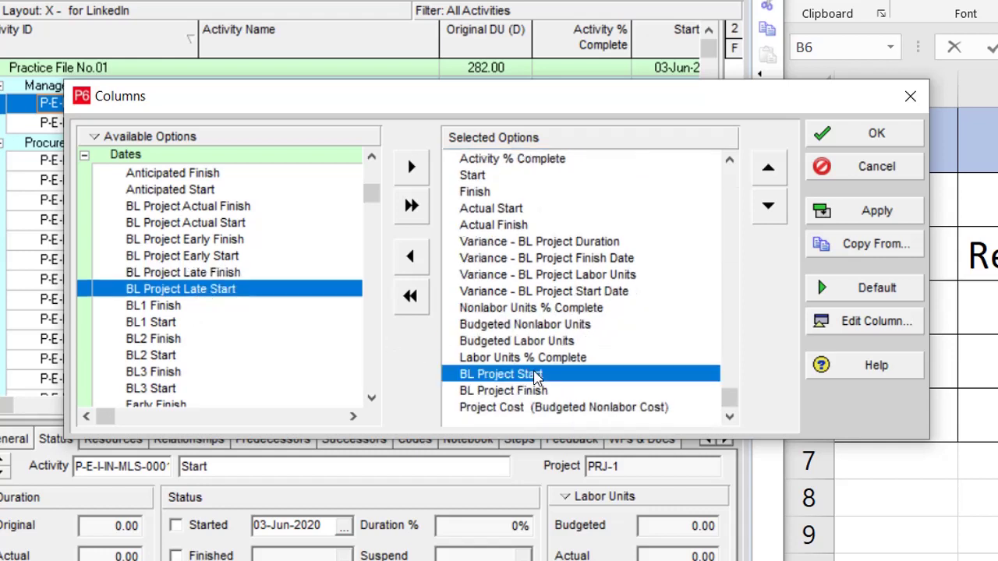
left_click(541, 390)
left_click(537, 375)
left_click(538, 390)
Browse the BL Project Early/Late dates and the BL1, BL2, BL3 Start and Finish columns.
left_click(209, 273)
left_click(212, 255)
left_click(215, 240)
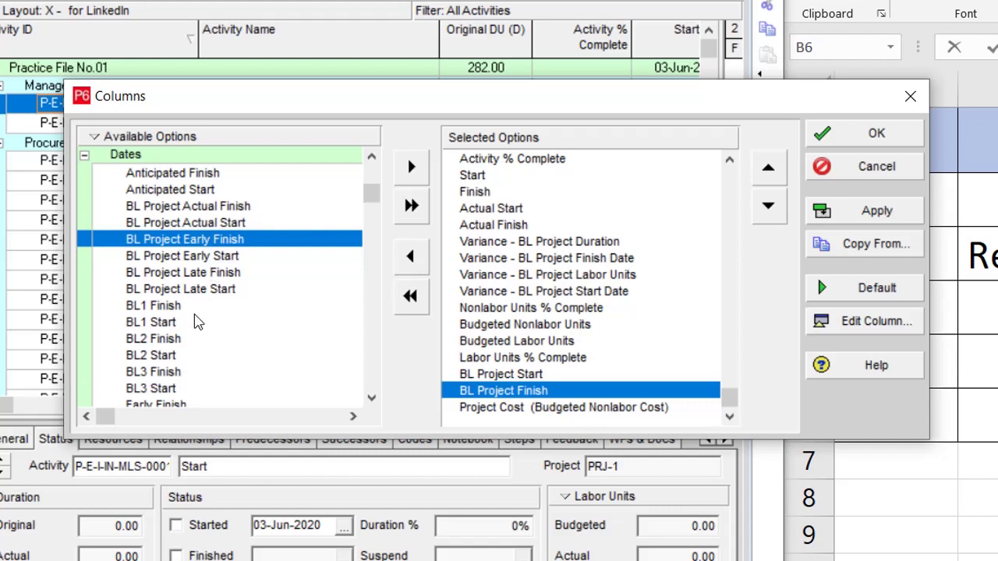
left_click(173, 307)
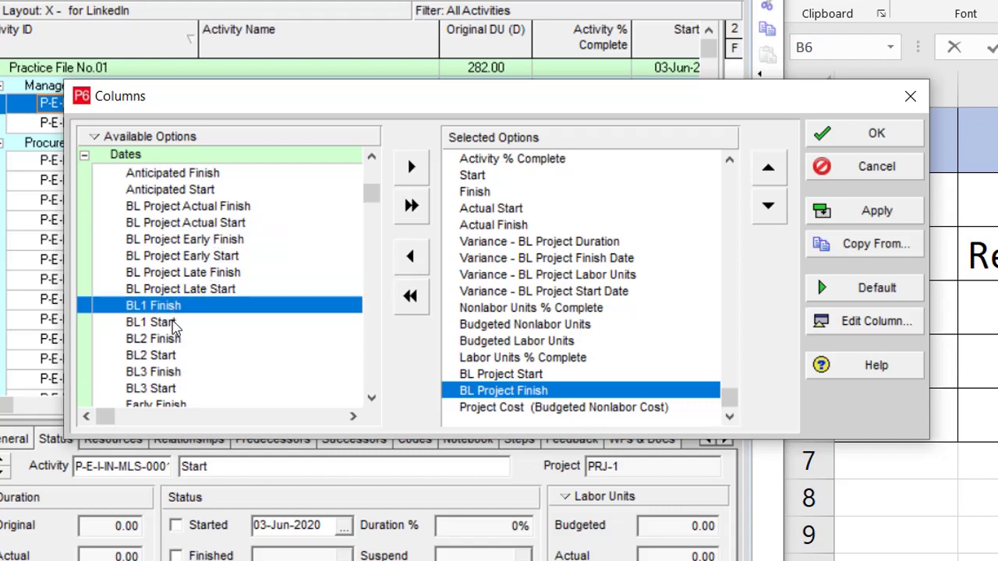
left_click(173, 324)
left_click(173, 342)
left_click(172, 360)
left_click(173, 373)
left_click(173, 389)
Scroll through the remaining date fields and discard all column changes.
scroll(173, 398, "down", 2)
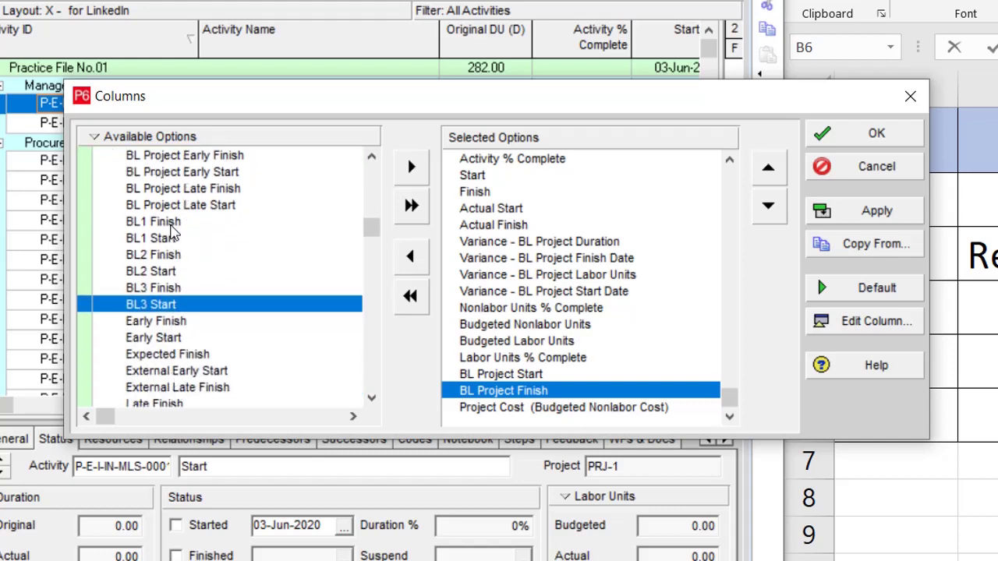
scroll(171, 230, "down", 2)
scroll(171, 230, "down", 4)
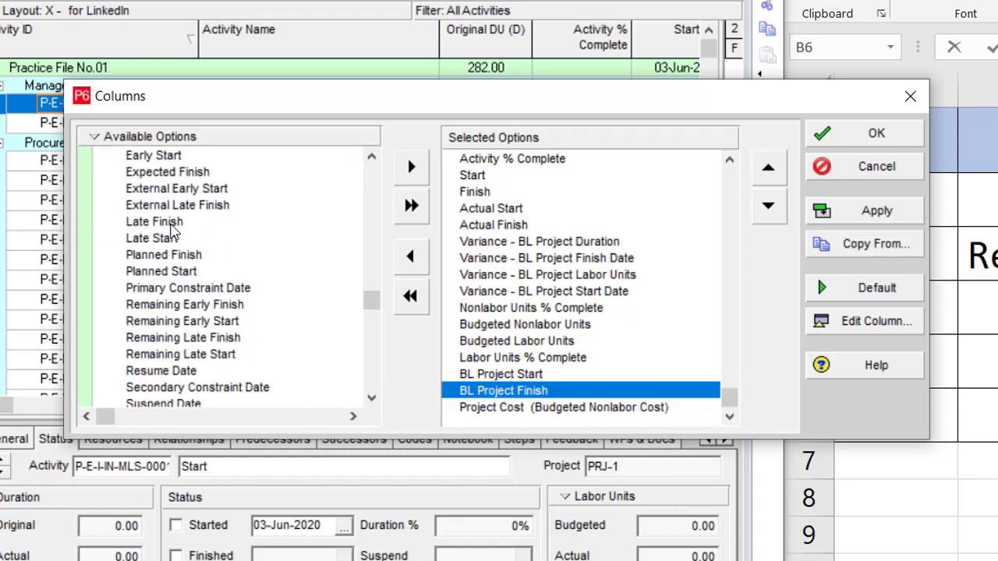
scroll(172, 230, "up", 7)
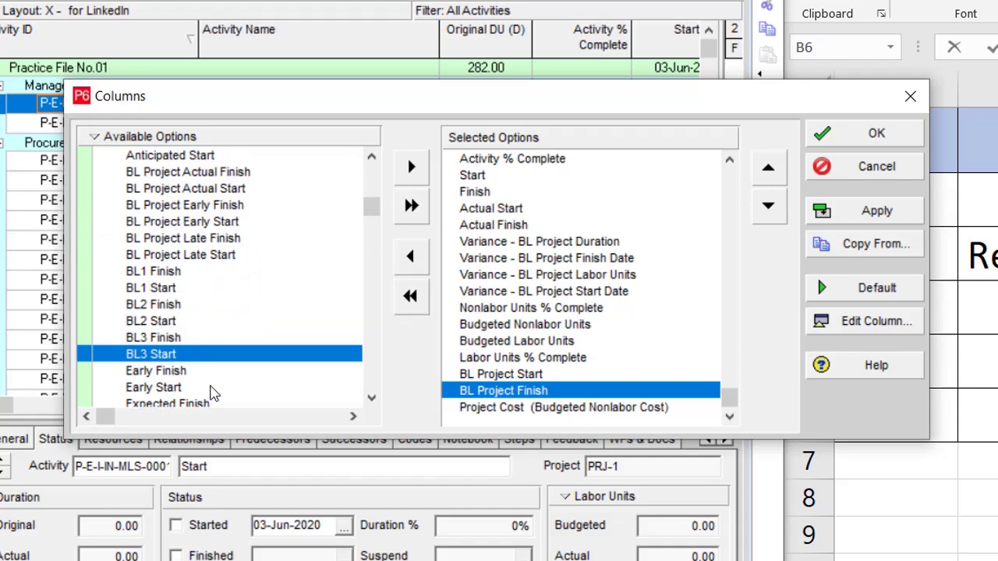
left_click(853, 175)
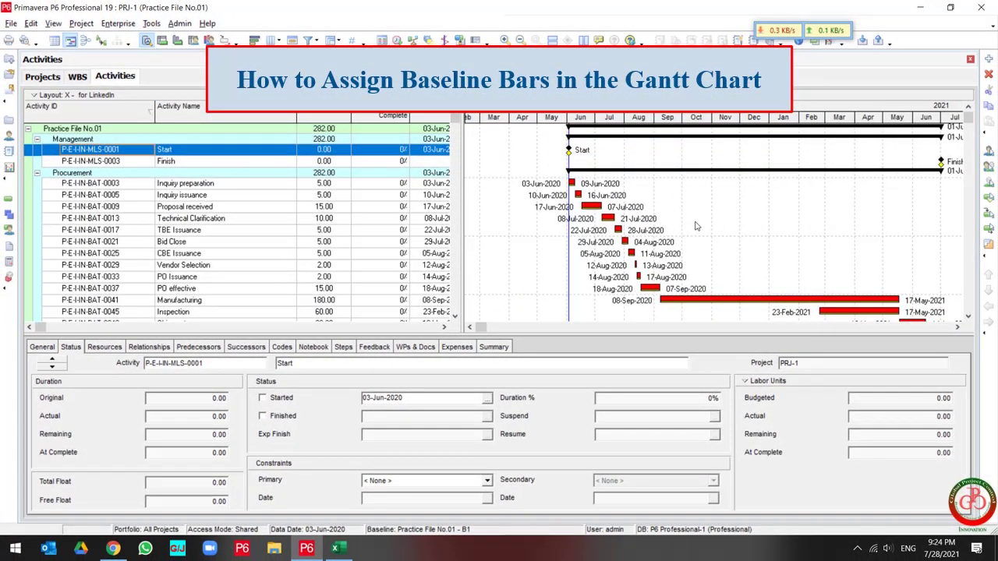
Open the Gantt chart's Bars settings and review the Primary, Second and Third Baseline bar styles.
right_click(767, 219)
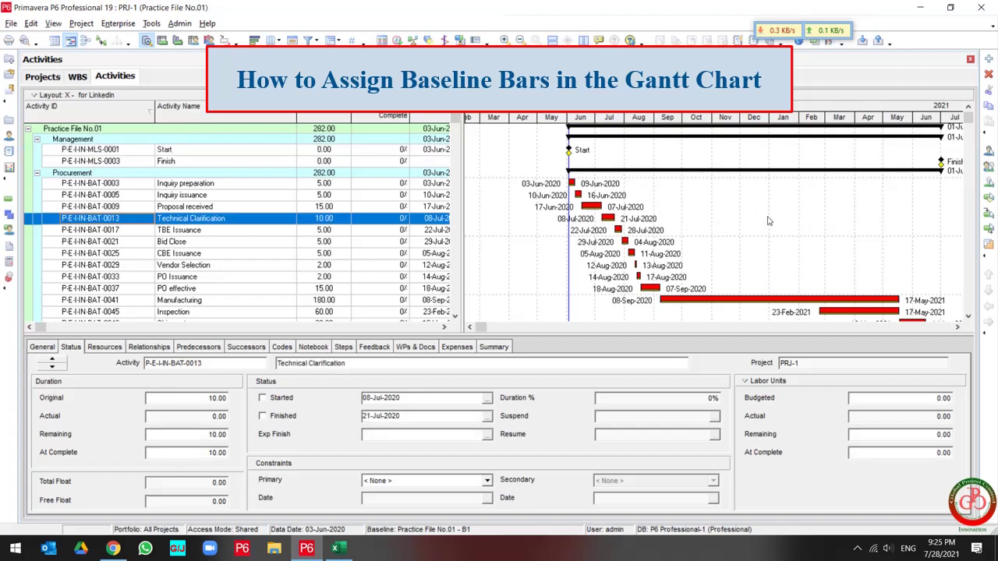
left_click(795, 243)
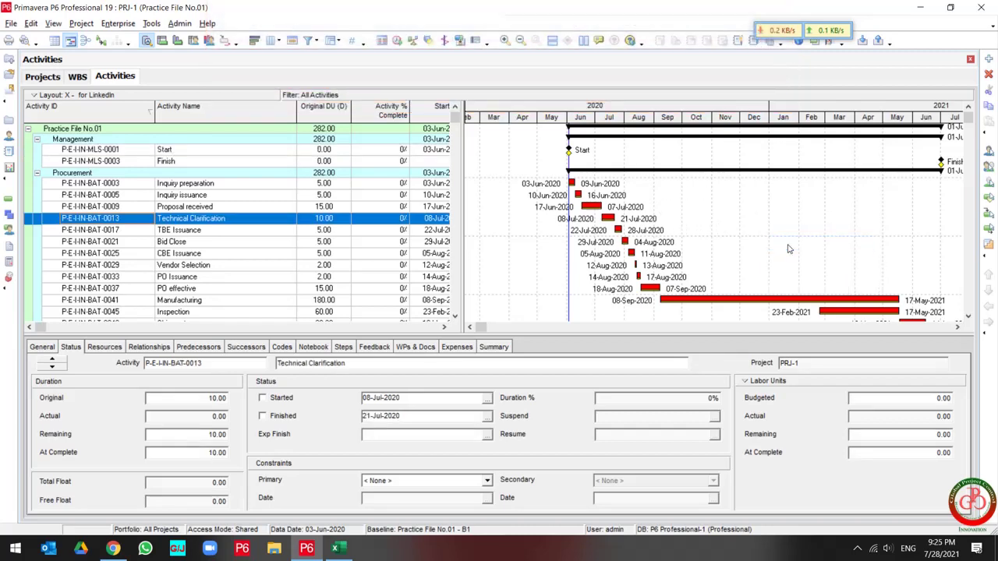
left_click(582, 205)
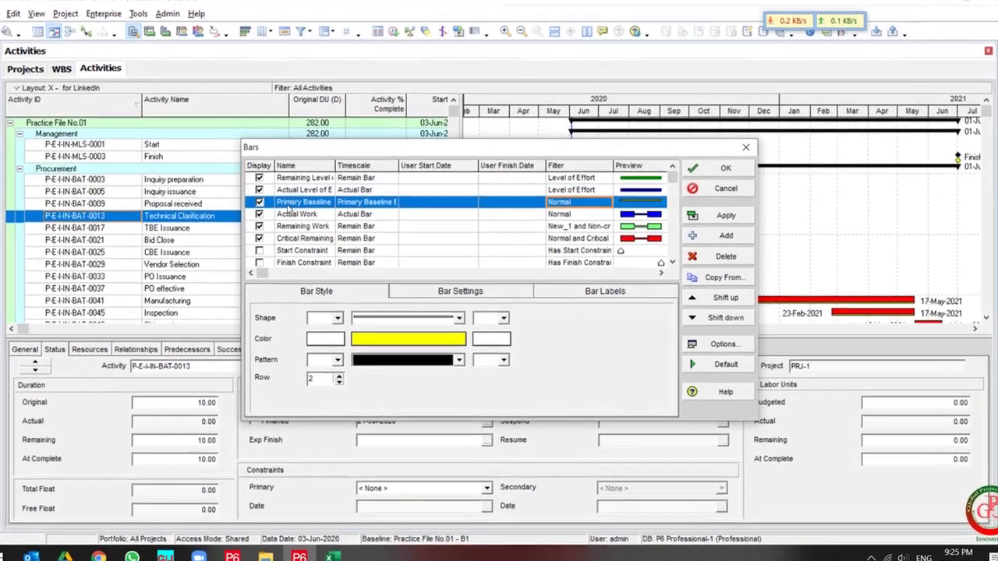
scroll(343, 203, "down", 4)
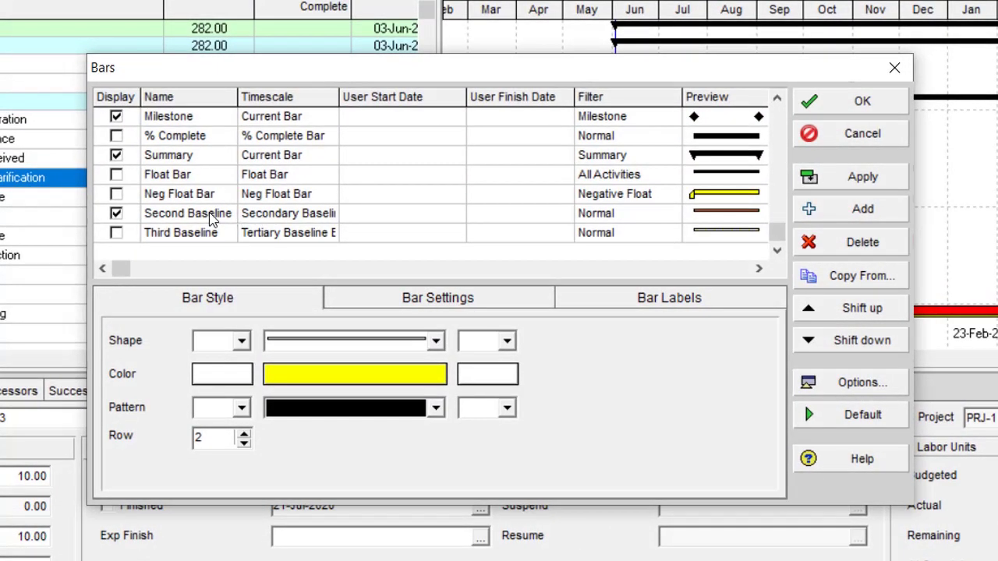
left_click(211, 219)
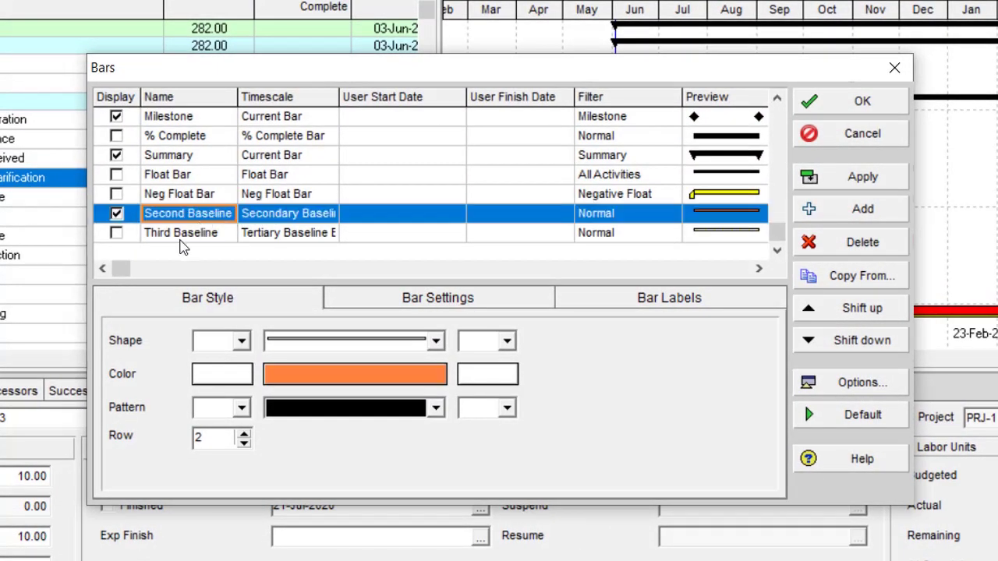
left_click(185, 238)
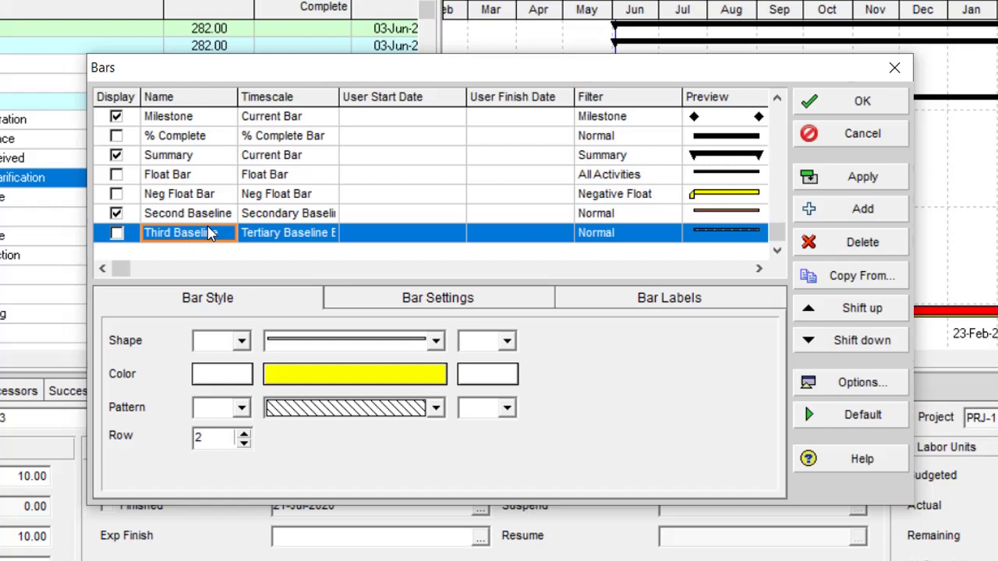
Recheck the Primary, Second and Third Baseline bar colours and patterns once more.
scroll(209, 233, "up", 2)
scroll(209, 233, "up", 3)
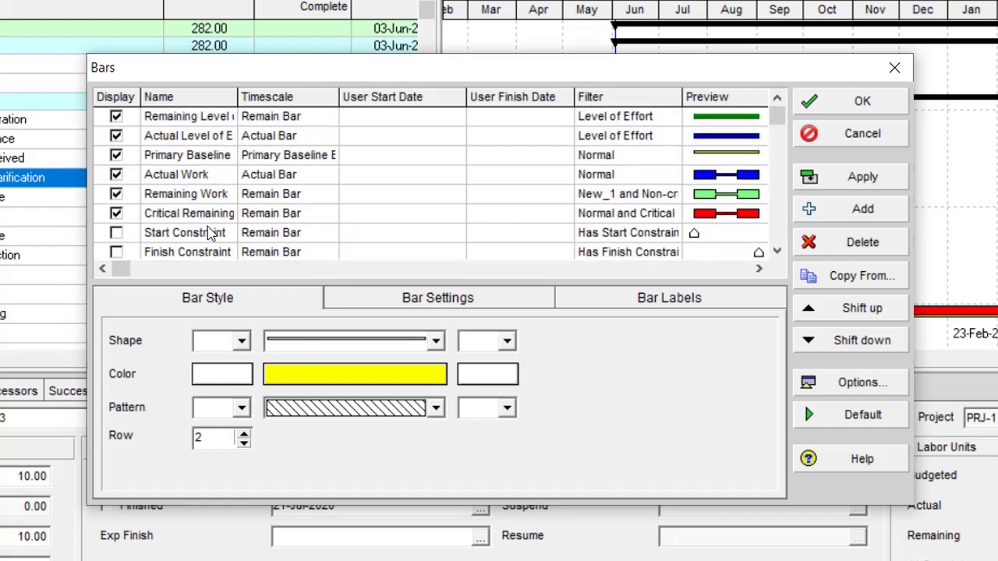
left_click(201, 156)
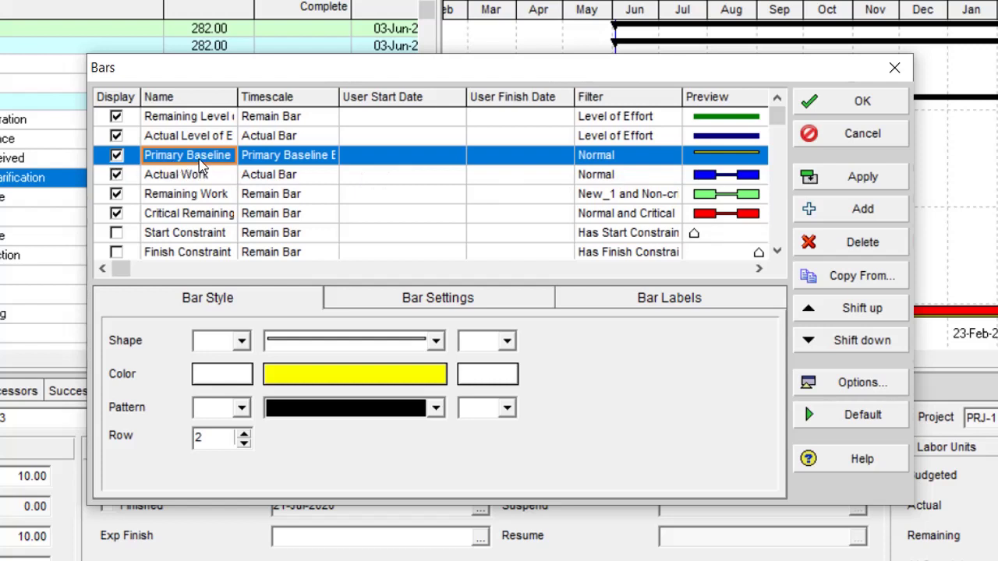
scroll(208, 191, "down", 4)
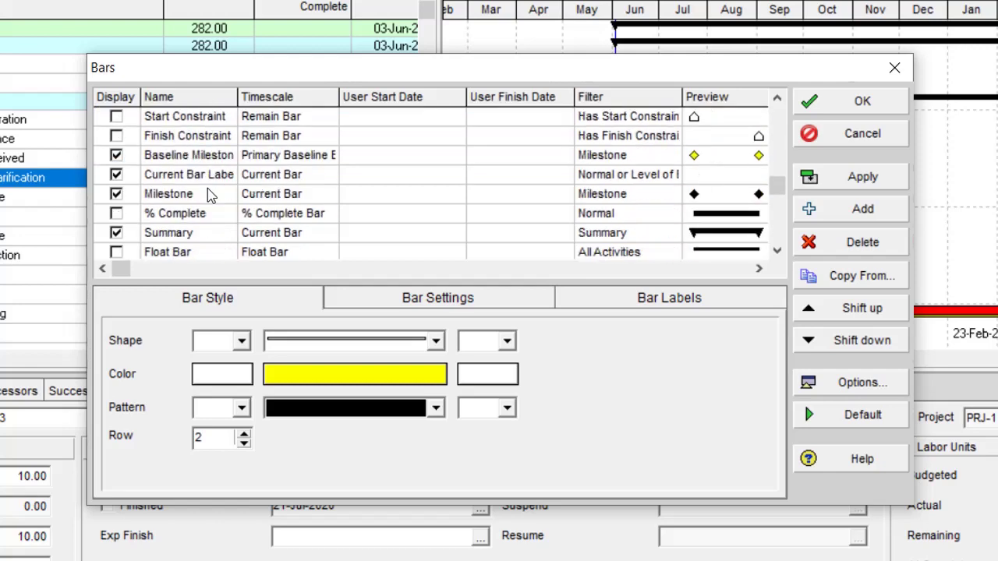
left_click(201, 218)
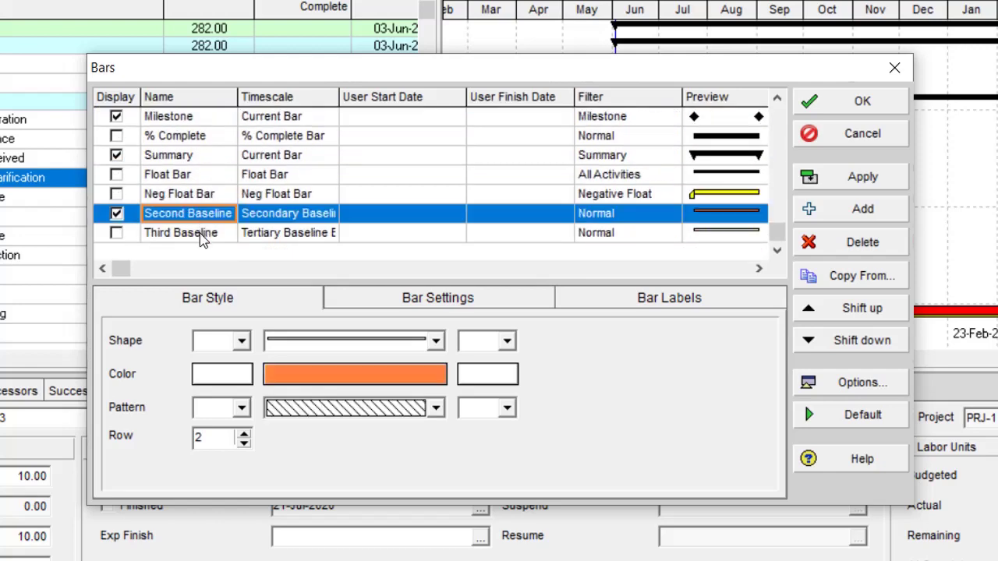
left_click(204, 232)
scroll(214, 230, "up", 2)
scroll(215, 230, "up", 2)
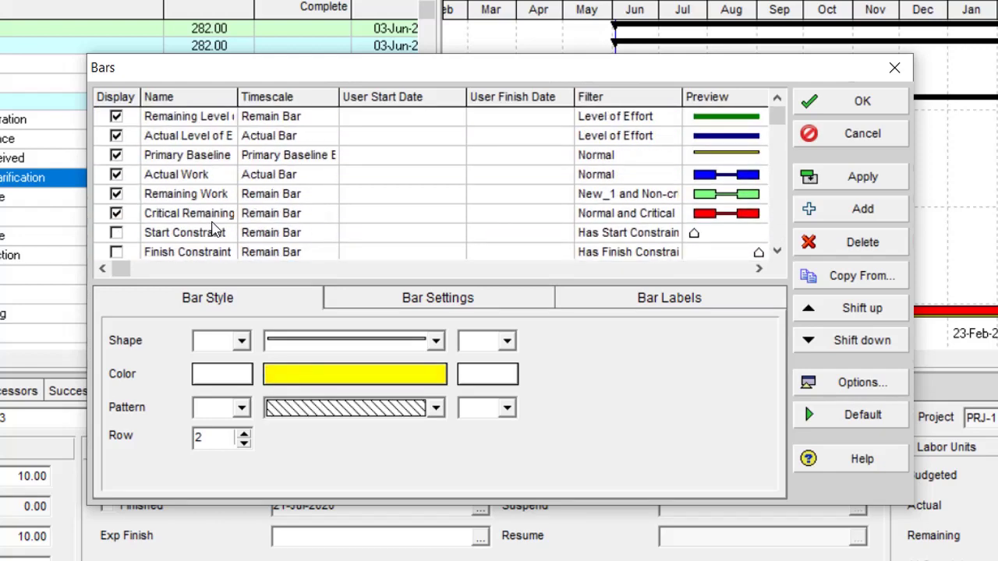
Keep Primary Baseline Bar as the Primary Baseline timescale and close the Bars dialog.
left_click(285, 156)
left_click(322, 156)
left_click(317, 158)
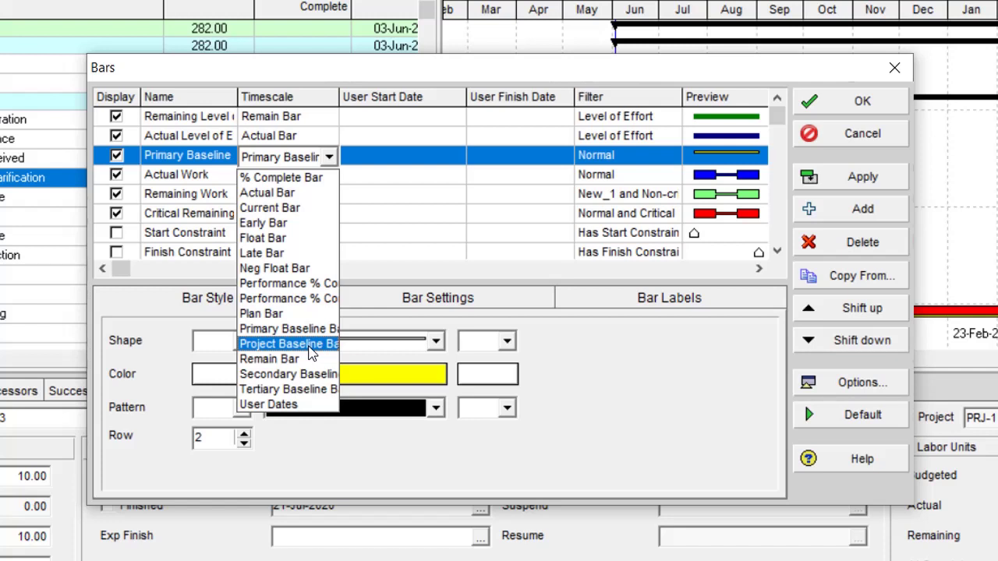
left_click(550, 372)
left_click(634, 157)
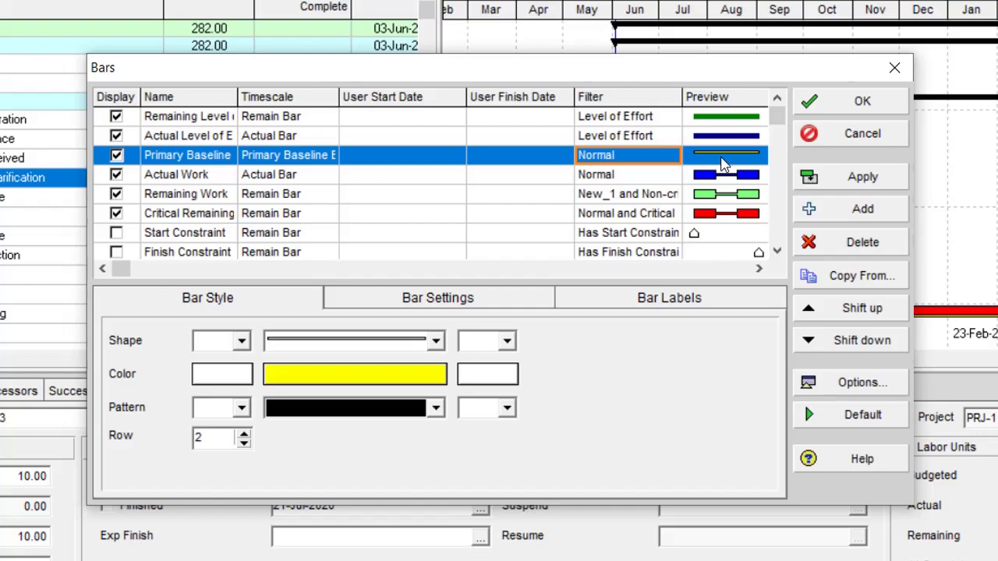
key("Return")
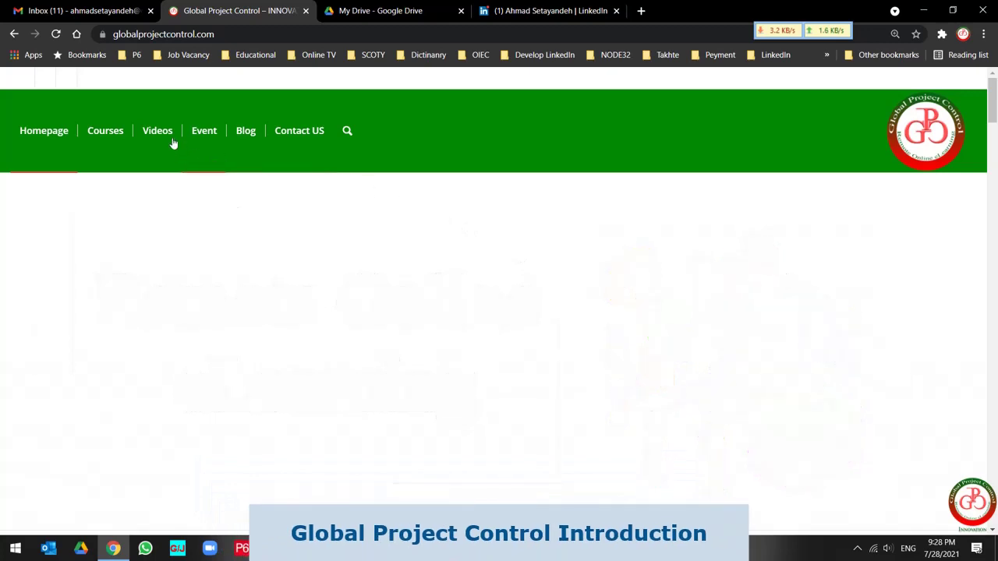
Go from the Videos menu to the Intermediate, then Advanced tutorial pages and scroll down Advanced.
mouse_move(161, 132)
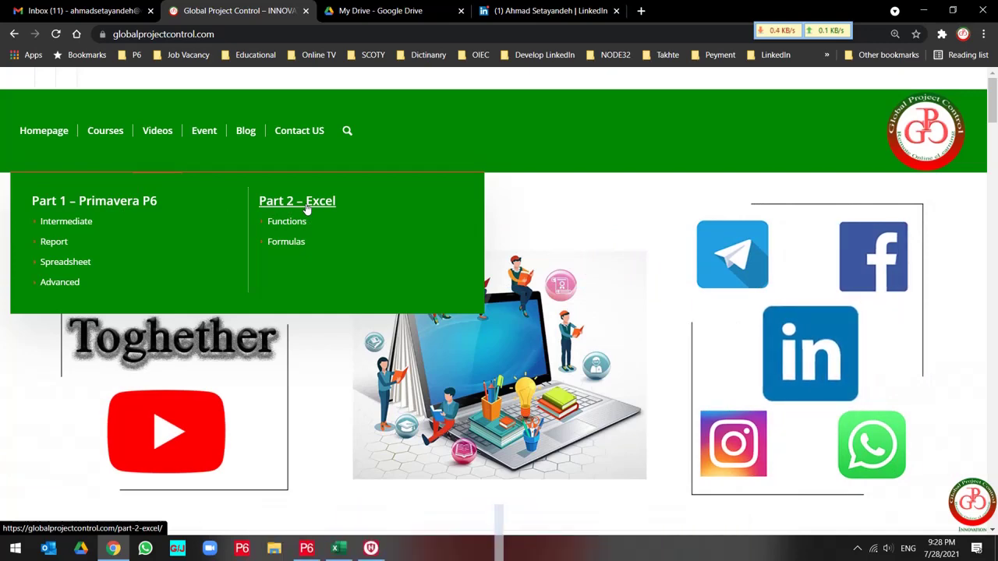
left_click(96, 226)
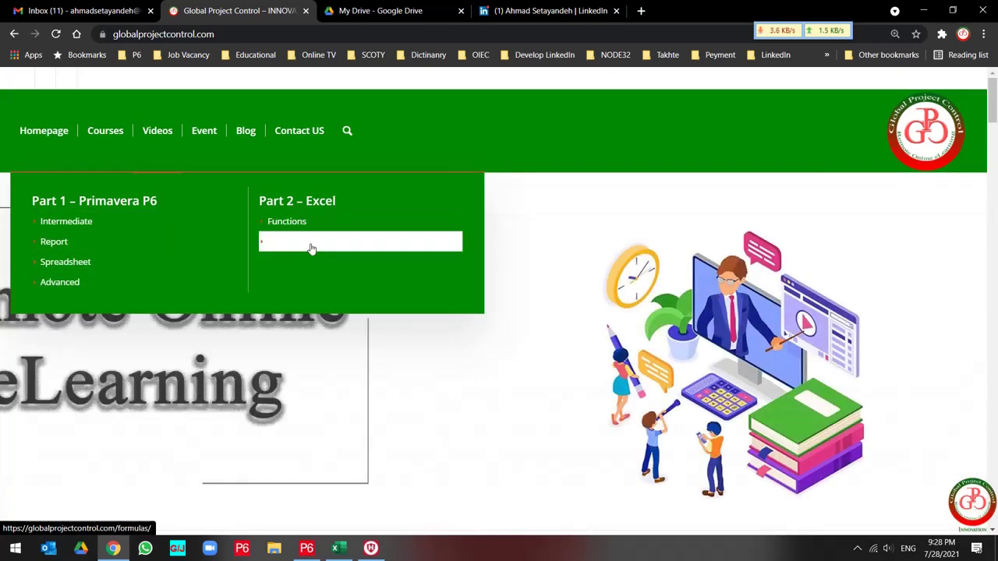
left_click(69, 286)
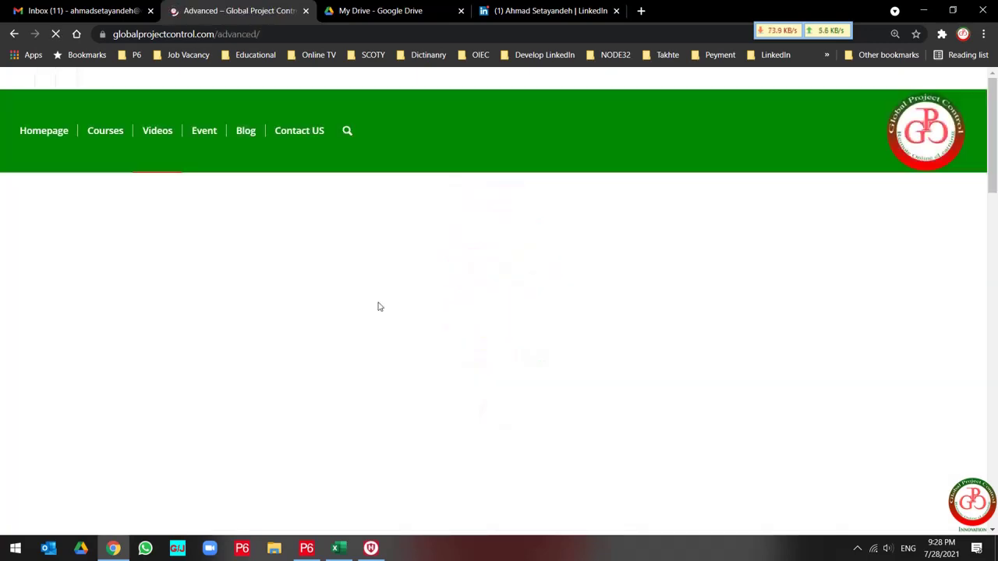
scroll(380, 306, "down", 5)
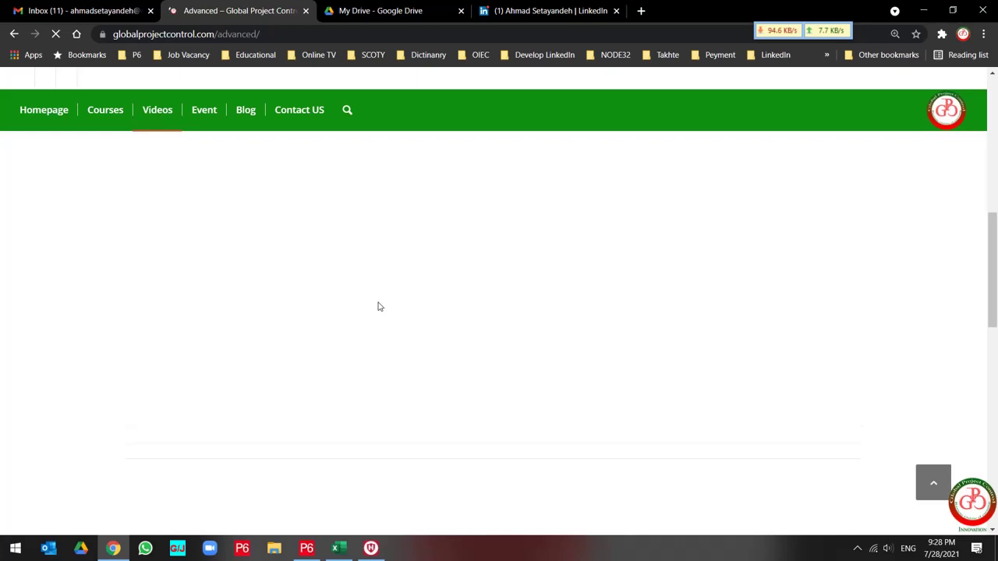
scroll(380, 306, "down", 5)
scroll(379, 306, "down", 3)
scroll(380, 306, "down", 3)
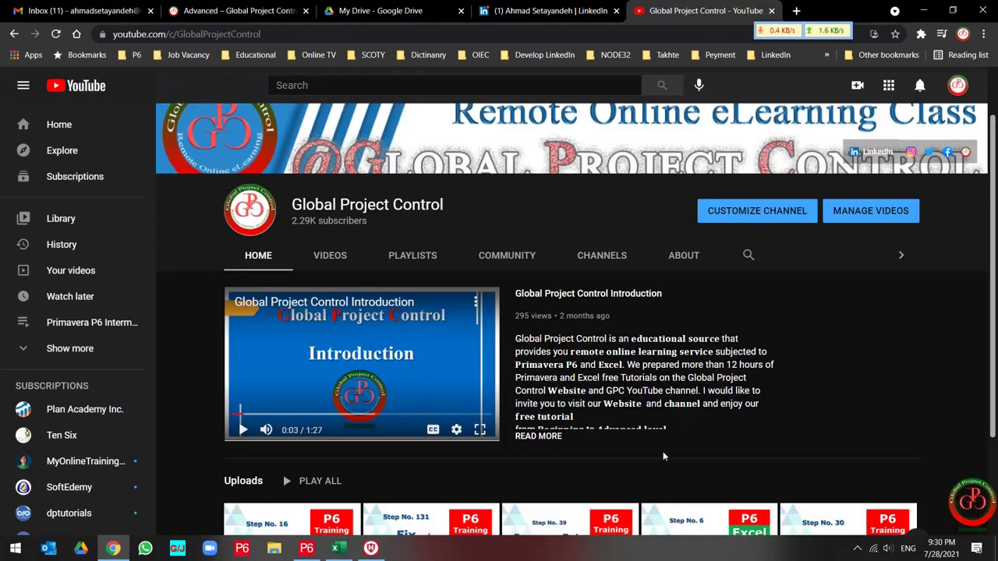
Browse the Global Project Control channel's PLAYLISTS, then switch to the LinkedIn company page.
scroll(664, 456, "down", 2)
scroll(663, 456, "up", 3)
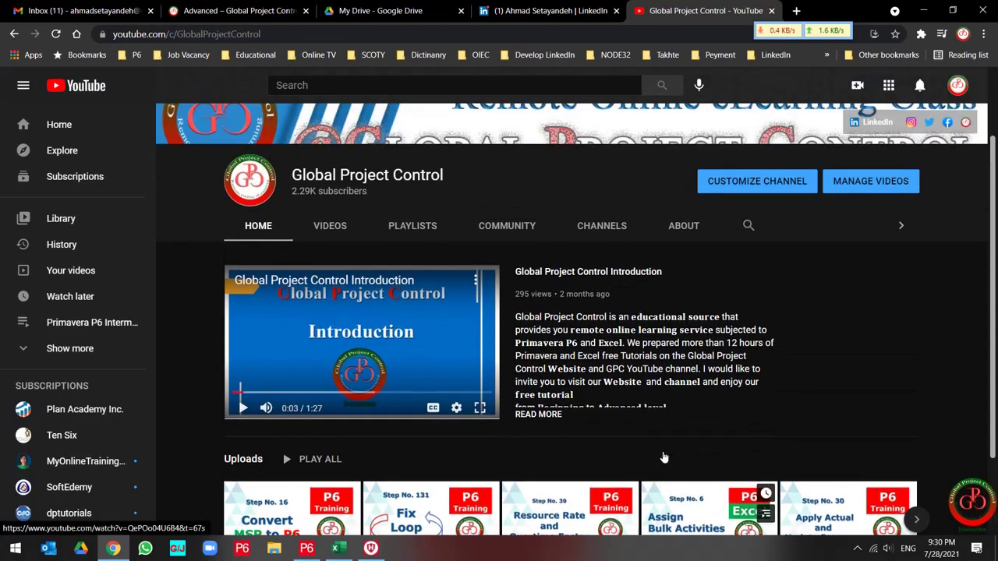
scroll(663, 456, "down", 2)
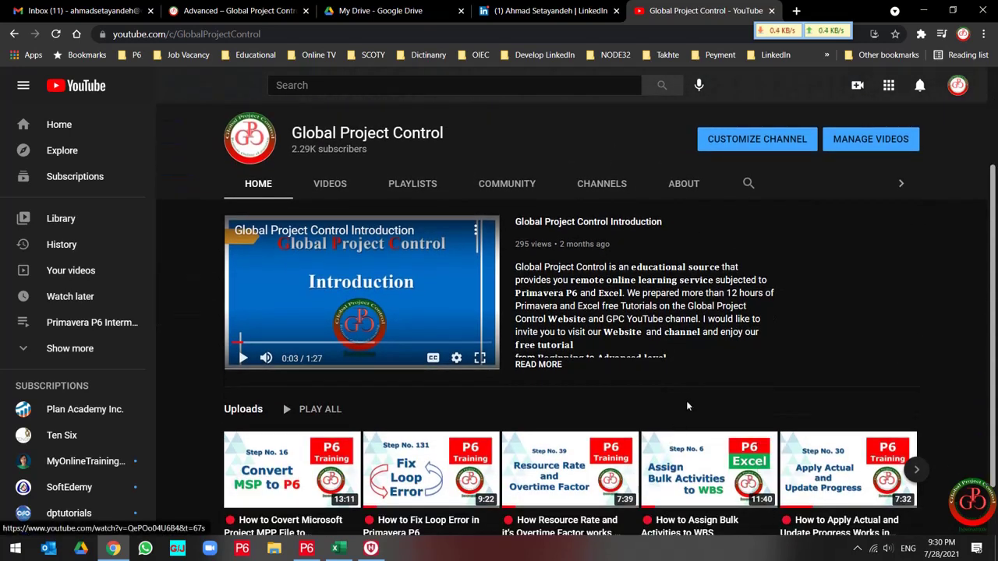
scroll(697, 371, "up", 2)
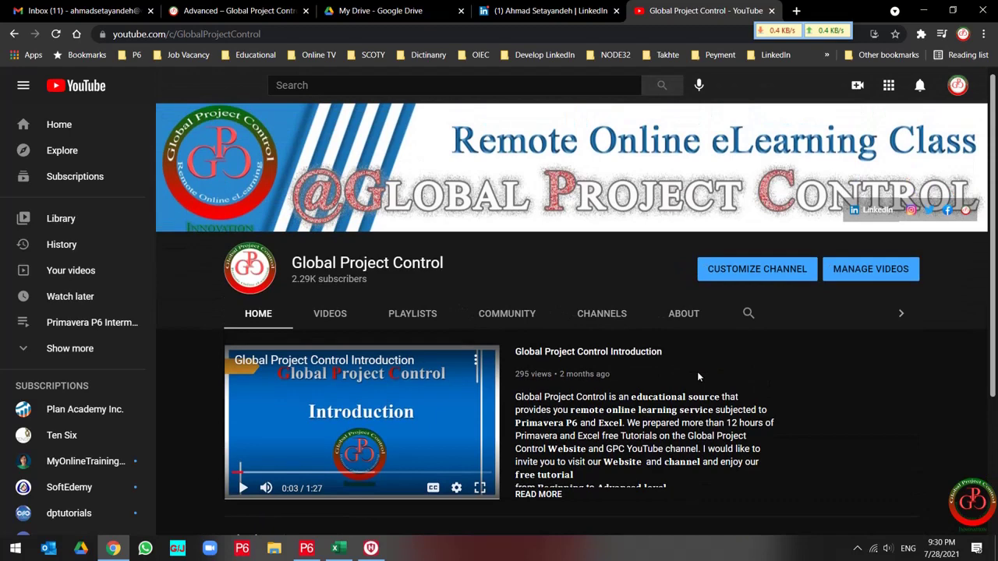
left_click(422, 321)
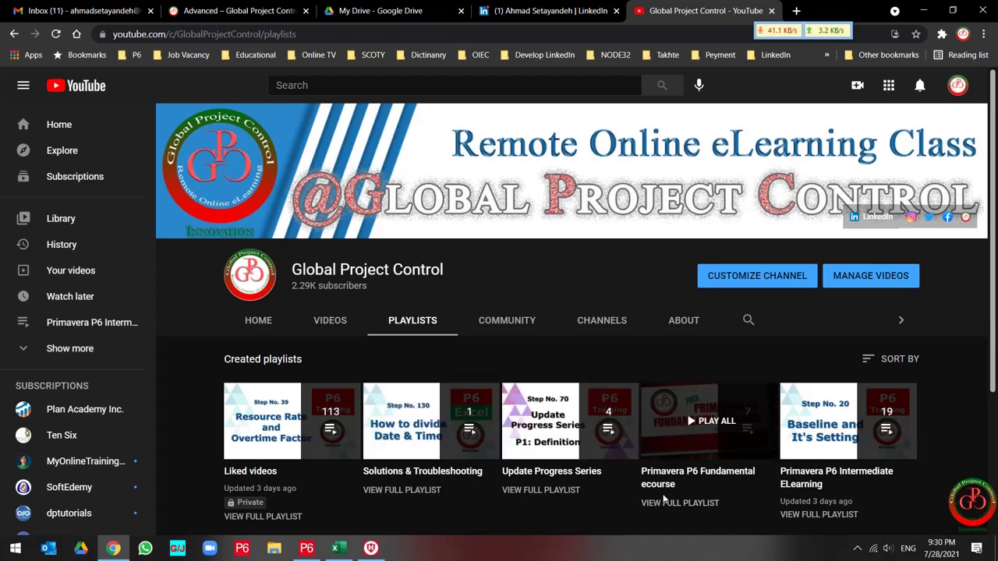
scroll(668, 491, "down", 2)
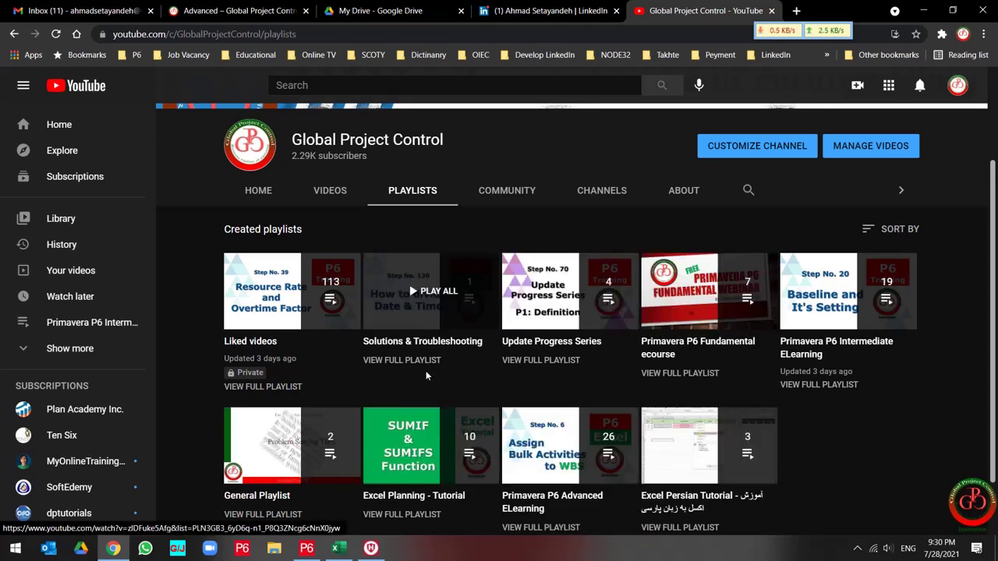
key("ctrl+shift+Tab")
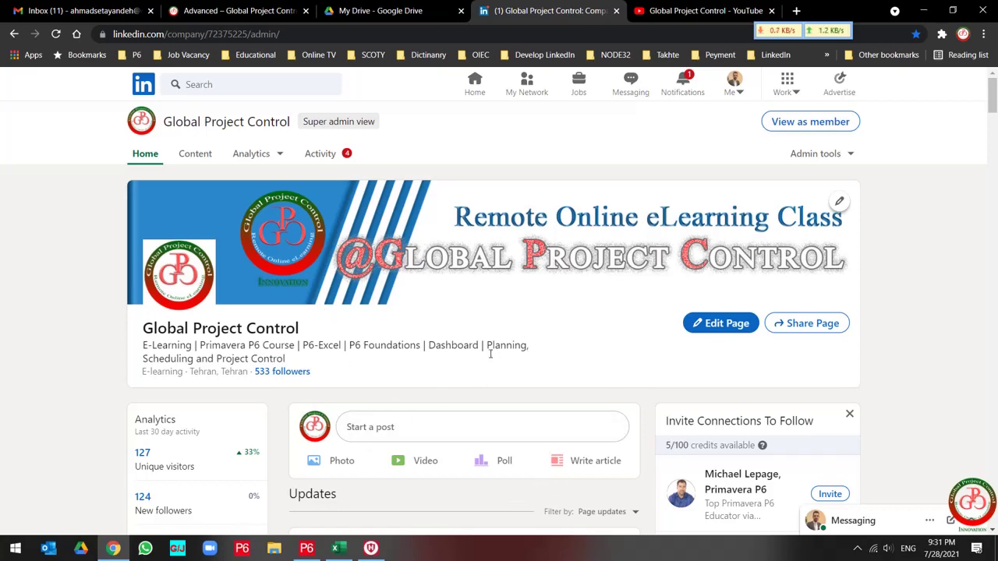
scroll(495, 376, "down", 6)
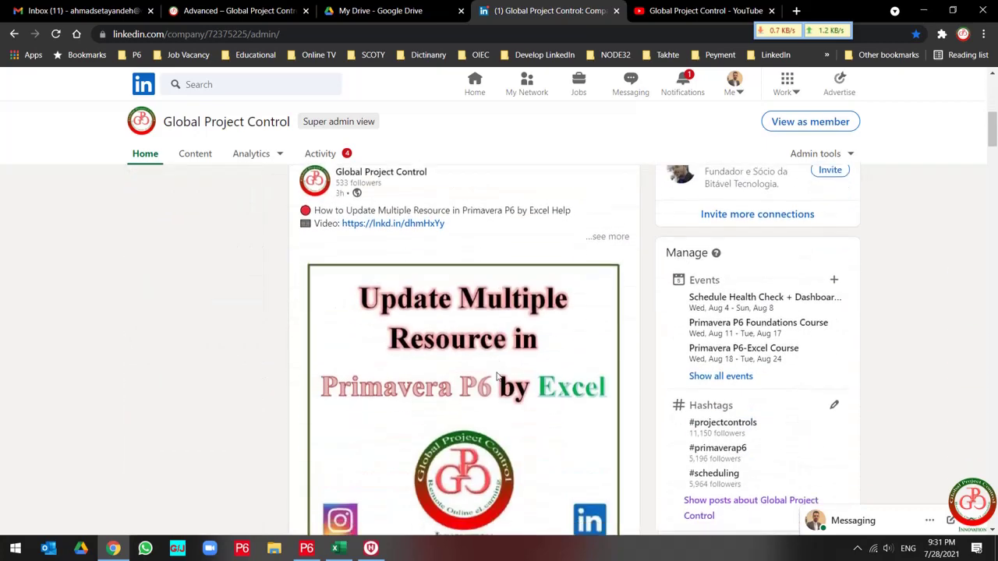
left_click(728, 377)
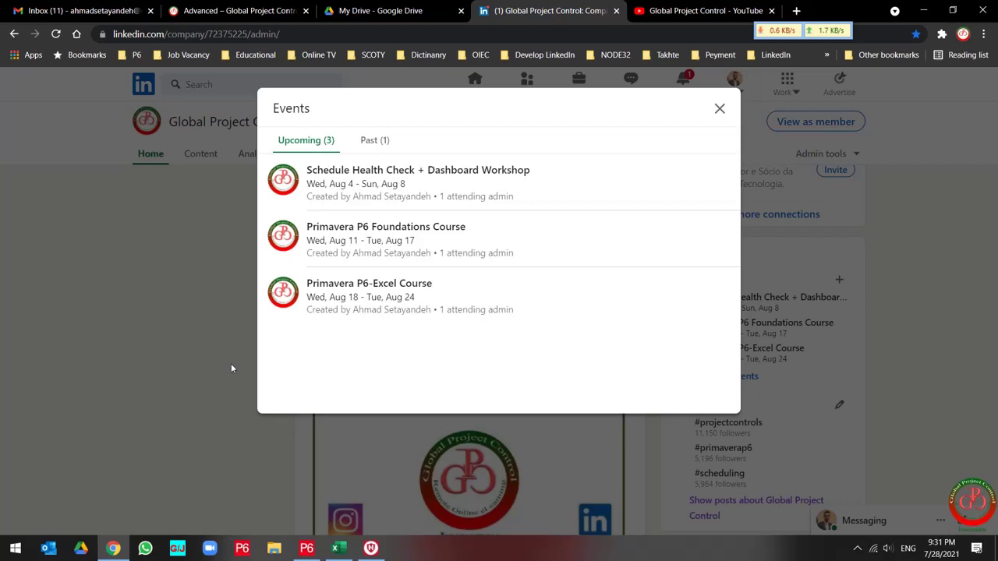
left_click(231, 368)
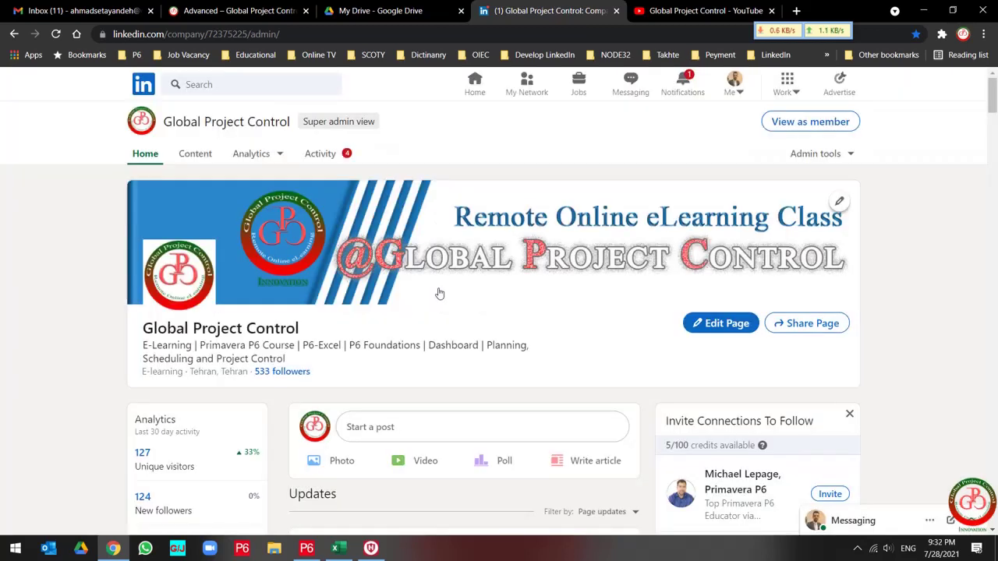